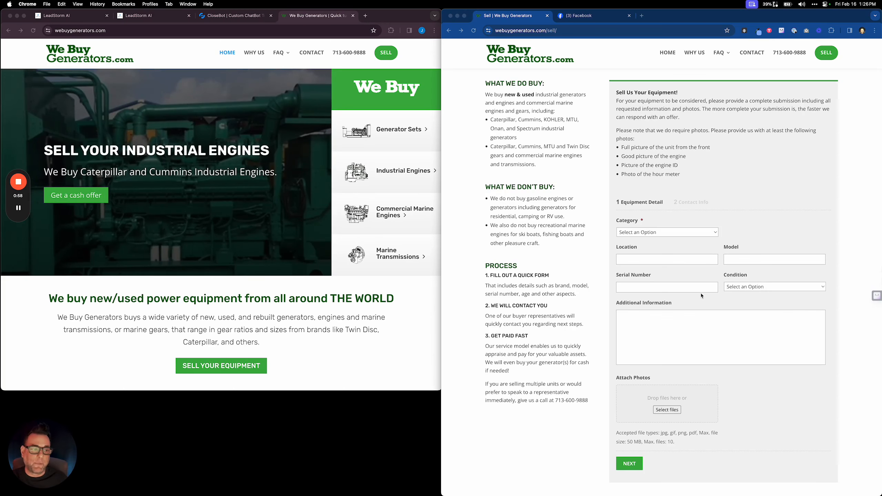
Step: Review the equipment fields and photo upload area of the We Buy Generators sell form
scroll(701, 295, "down", 3)
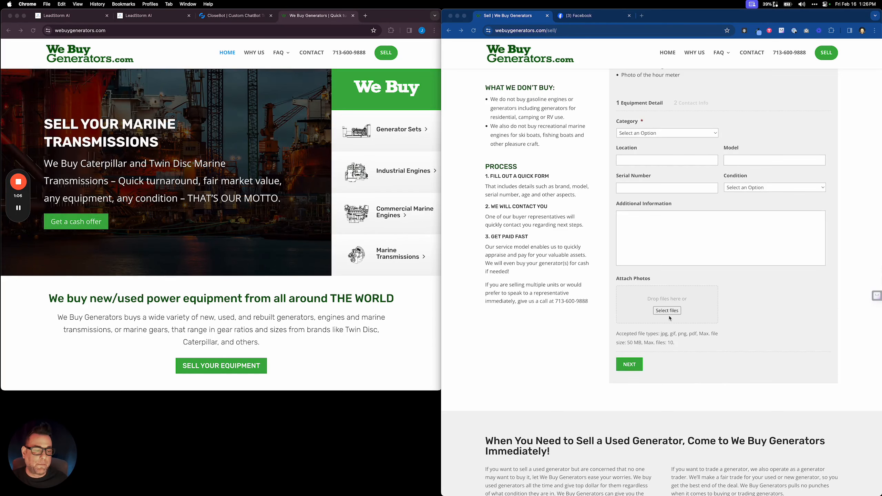
scroll(671, 317, "up", 3)
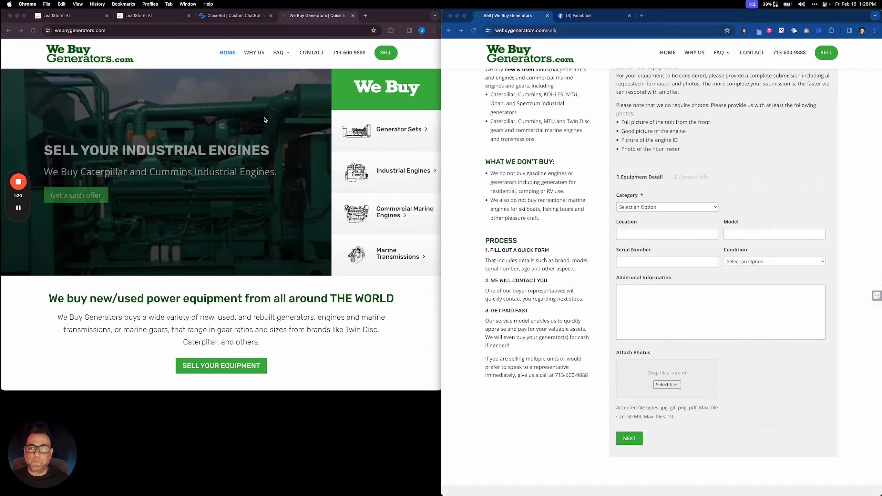
Step: Look at the CloseBot V2 workflow list in LeadStorm AI and switch to the Depco bot's general settings in CloseBot
left_click(161, 18)
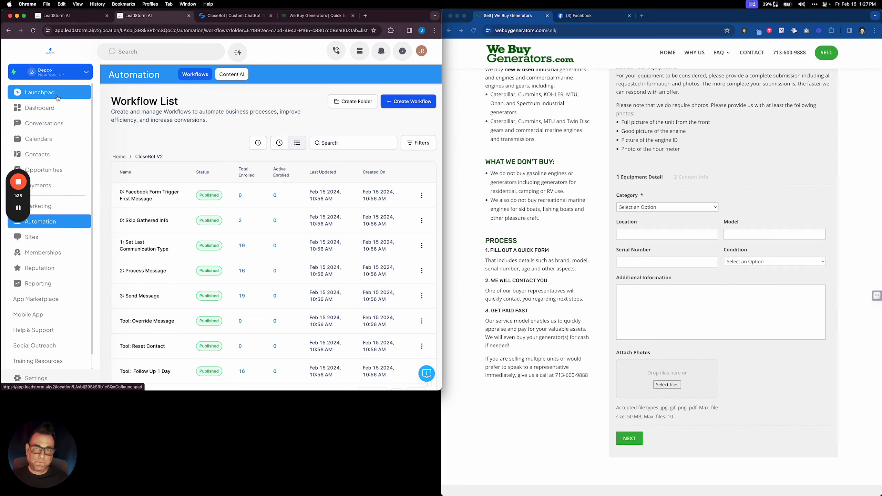
left_click(235, 16)
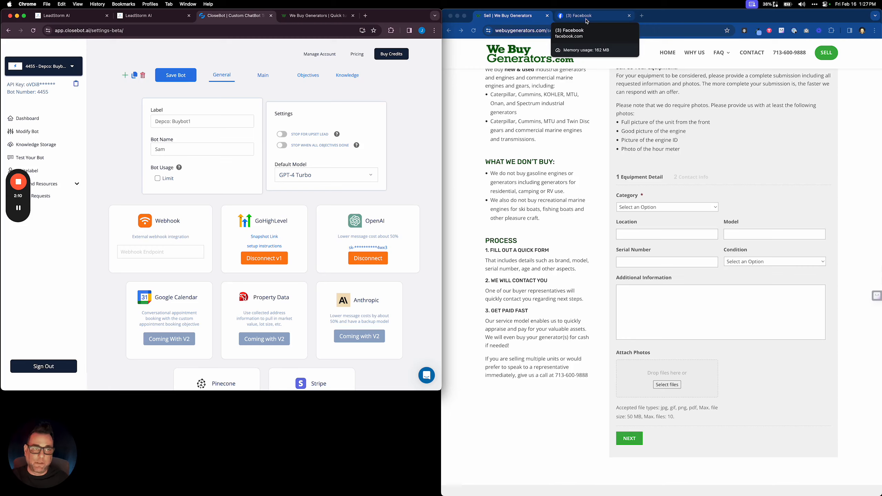
Step: Switch to the We Buy Generators sell page and examine its header and the list of equipment it buys
left_click(586, 17)
left_click(495, 19)
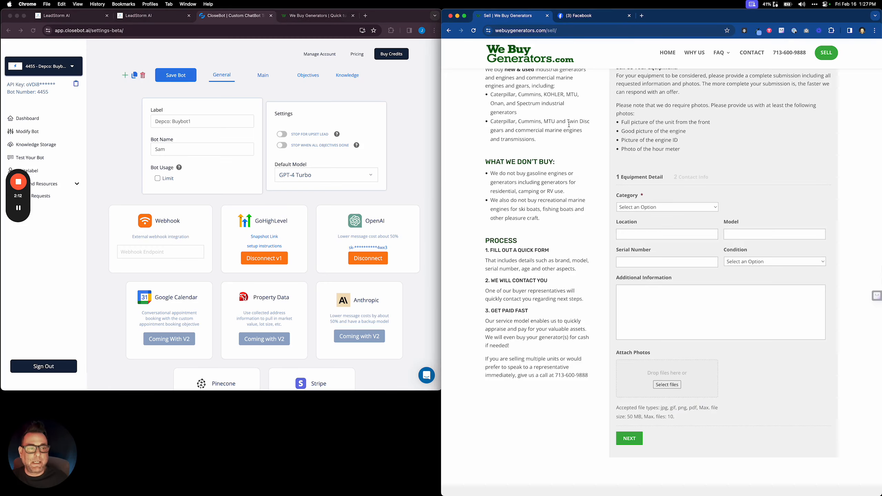
scroll(650, 250, "up", 5)
scroll(651, 250, "down", 1)
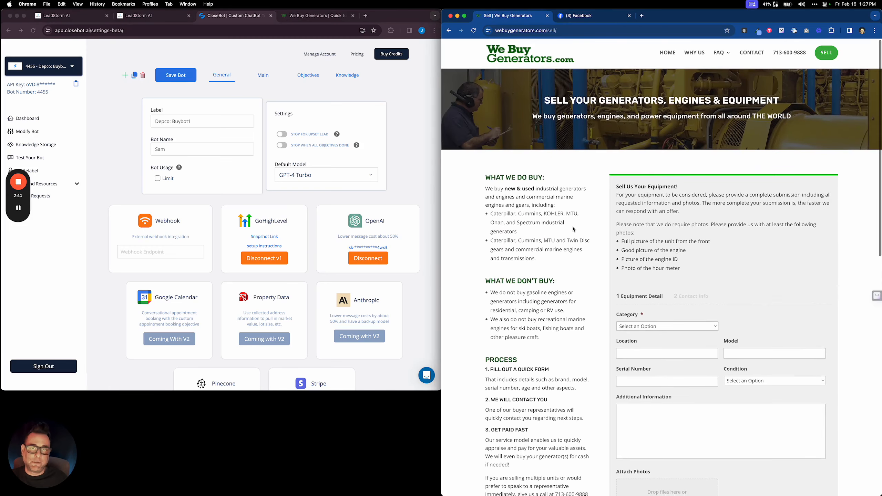
Step: Switch to the We Buy Generators Facebook page, open its Messenger chat, and read the conversation from its beginning
left_click(586, 15)
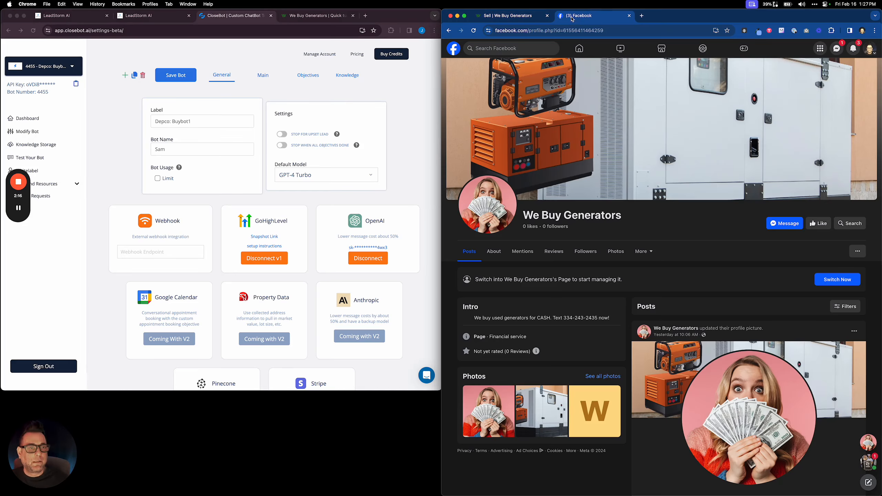
scroll(574, 178, "up", 1)
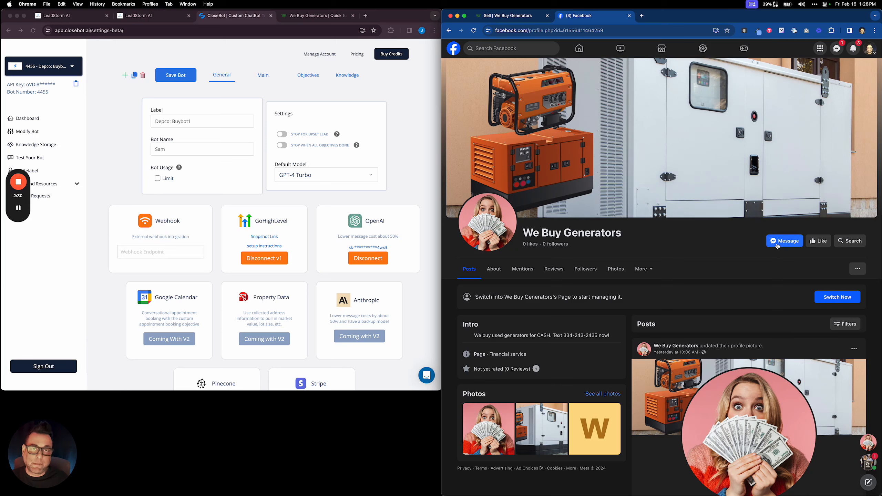
left_click(784, 241)
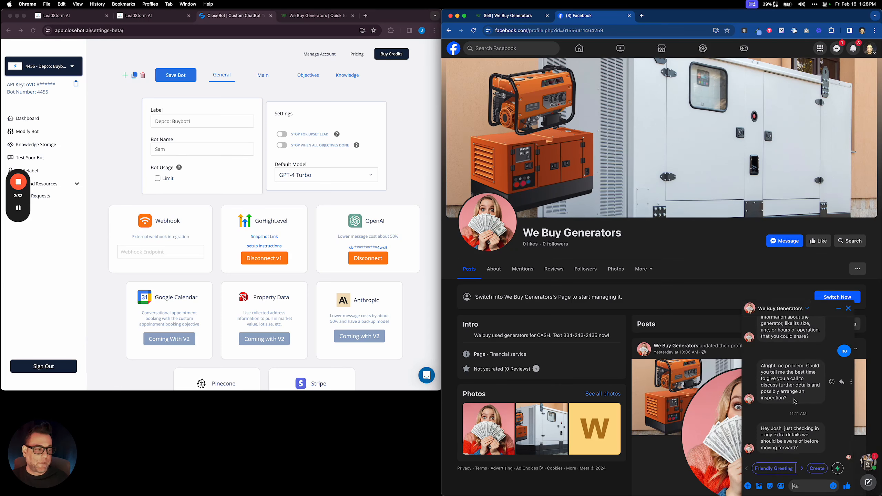
scroll(796, 400, "up", 10)
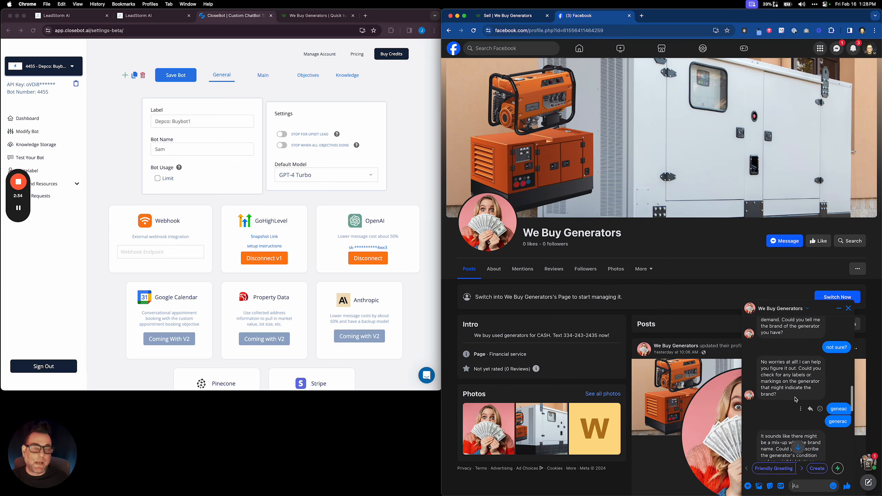
scroll(796, 400, "up", 5)
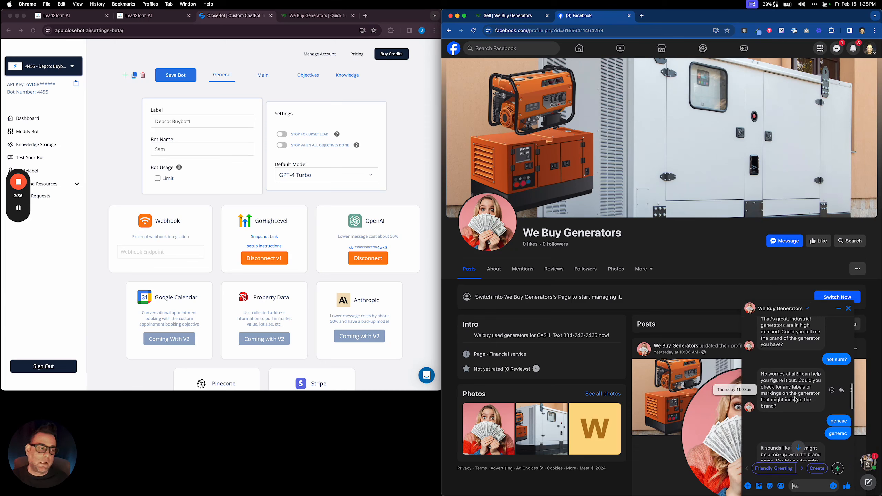
scroll(795, 400, "up", 10)
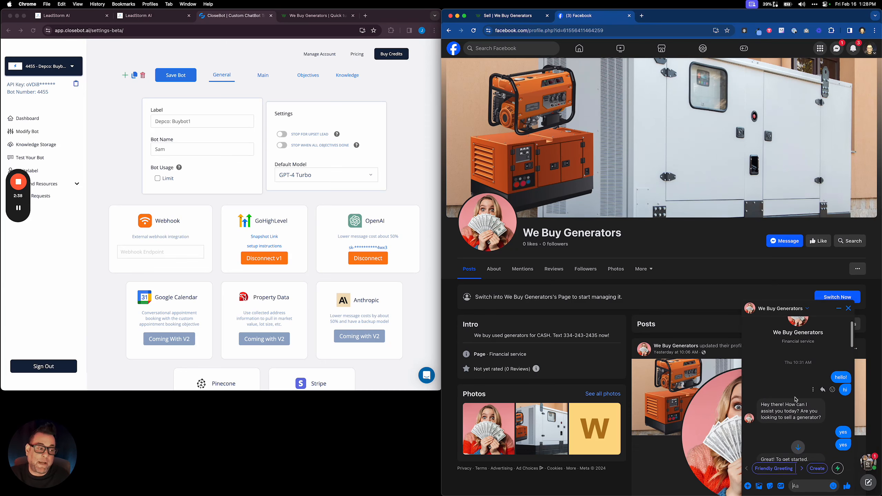
scroll(796, 400, "down", 1)
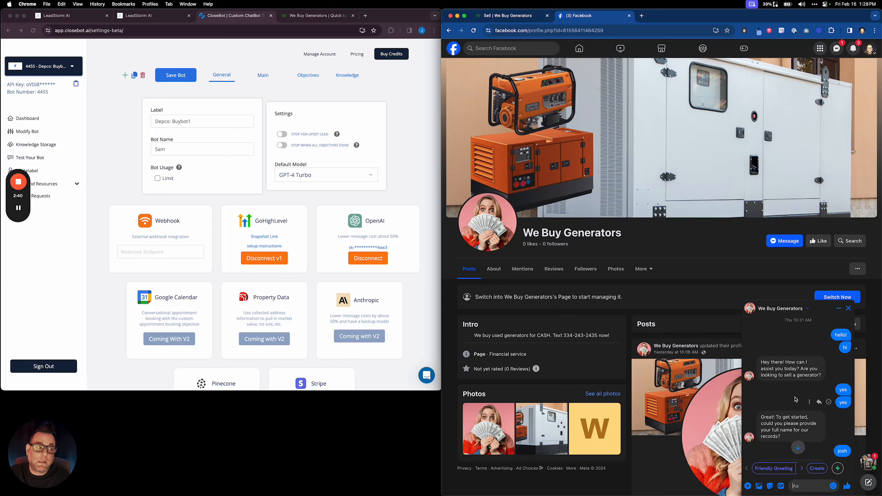
scroll(794, 400, "down", 2)
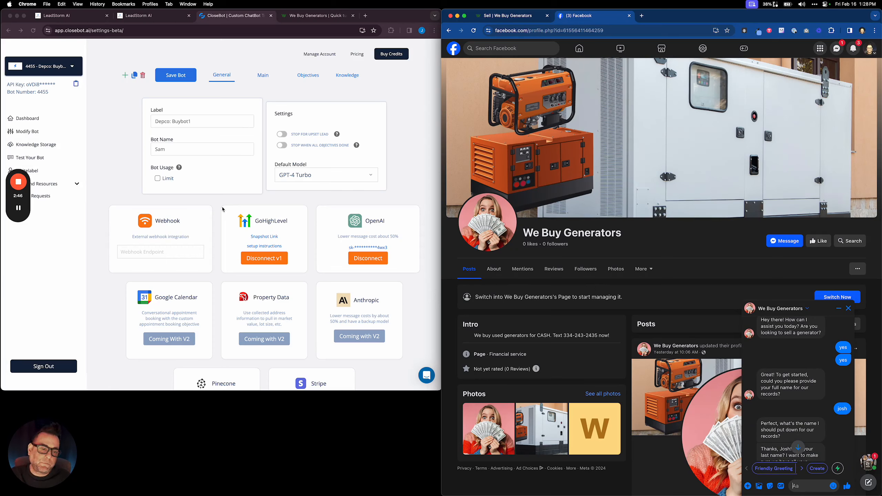
Step: Recheck the sell form's equipment fields and show the bot's prioritized objectives in CloseBot
left_click(503, 15)
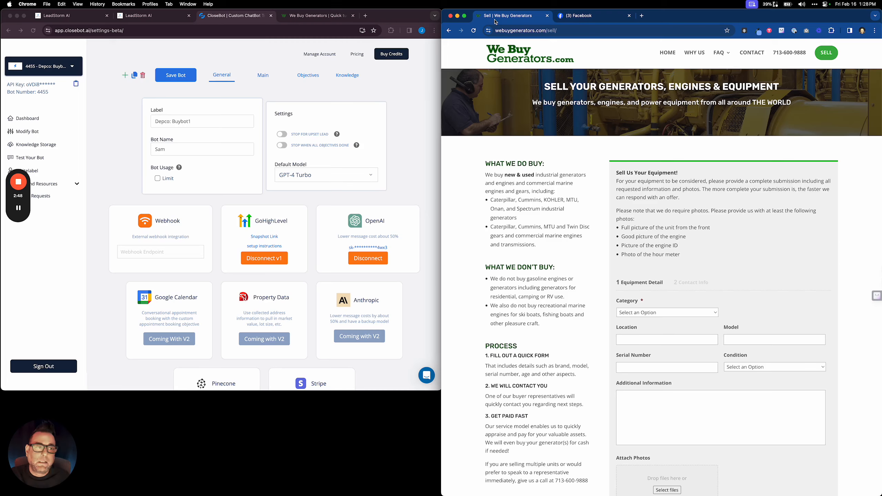
scroll(627, 275, "down", 3)
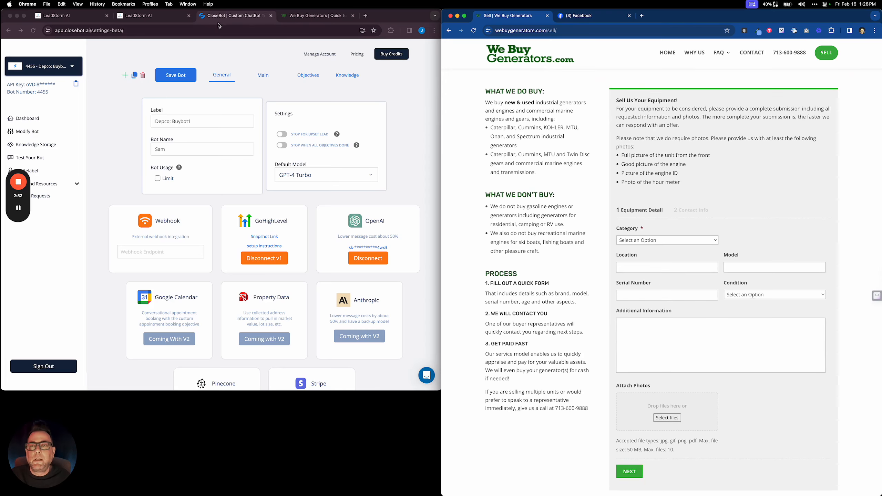
left_click(301, 75)
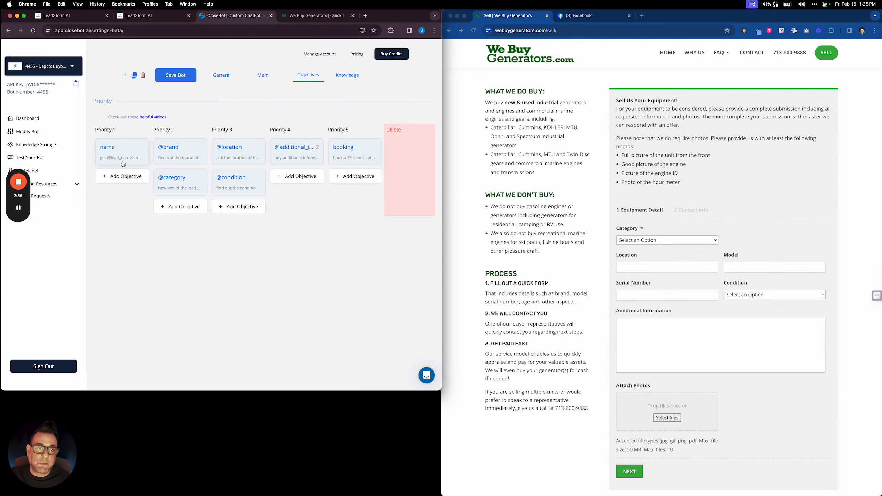
Step: Compare the Facebook Messenger conversation with the bot's CloseBot objectives, reading on to the latest follow-up message
left_click(588, 17)
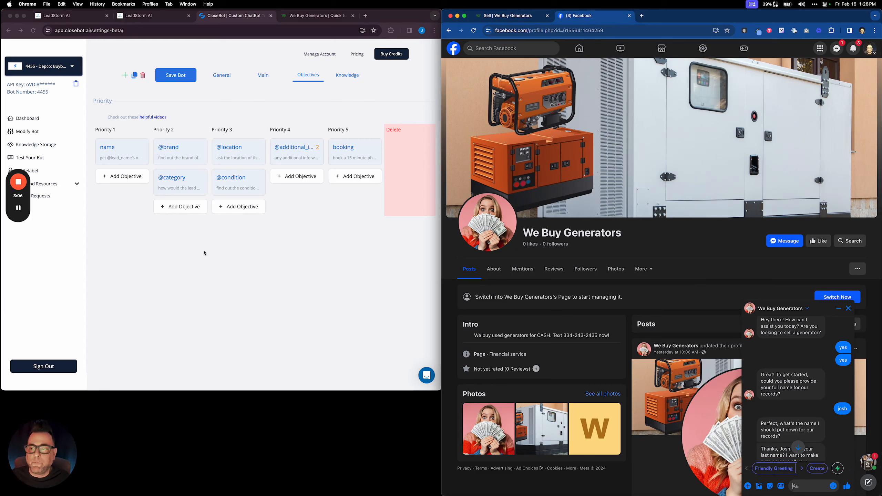
left_click(194, 243)
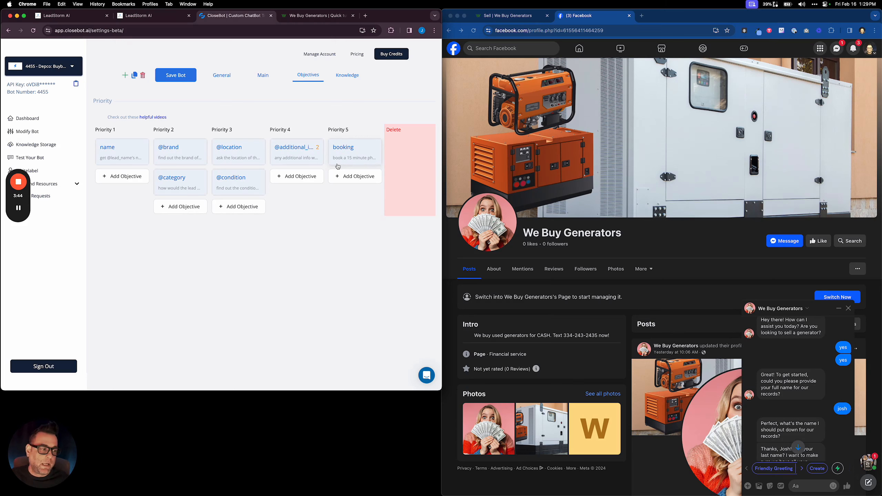
scroll(813, 396, "down", 3)
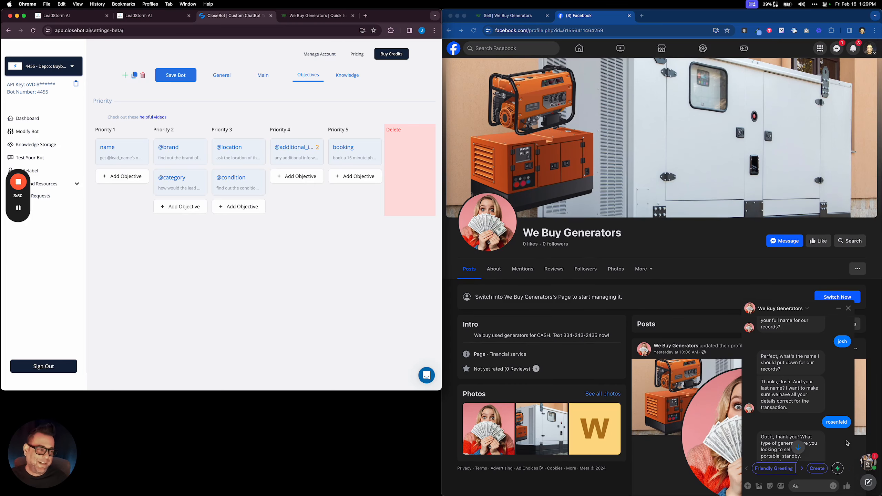
scroll(840, 445, "down", 5)
scroll(832, 441, "down", 2)
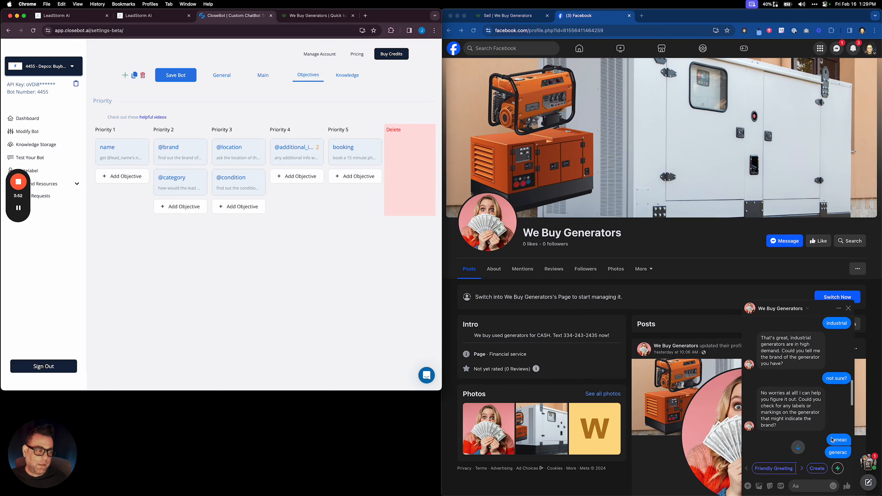
scroll(833, 441, "down", 2)
scroll(833, 441, "down", 4)
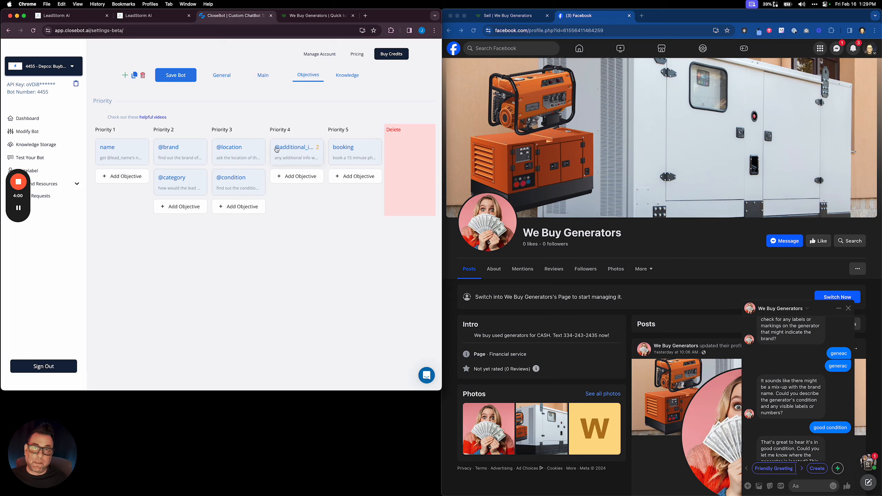
scroll(829, 427, "down", 4)
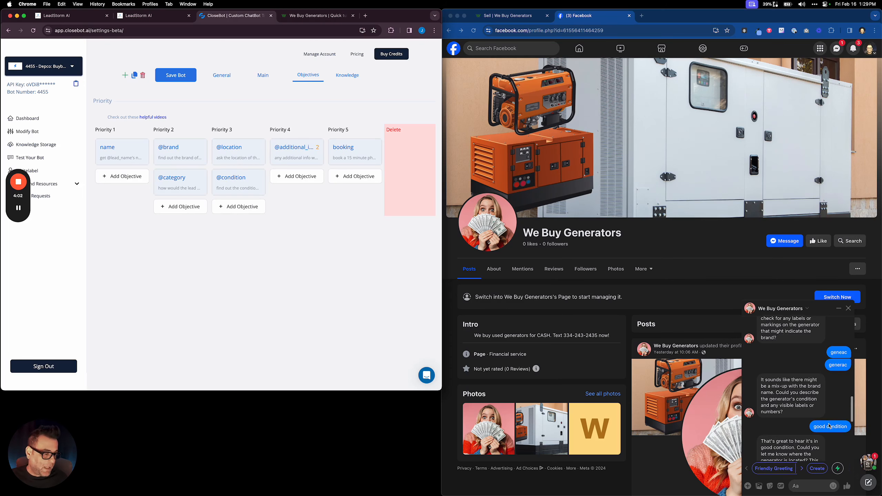
scroll(829, 427, "down", 7)
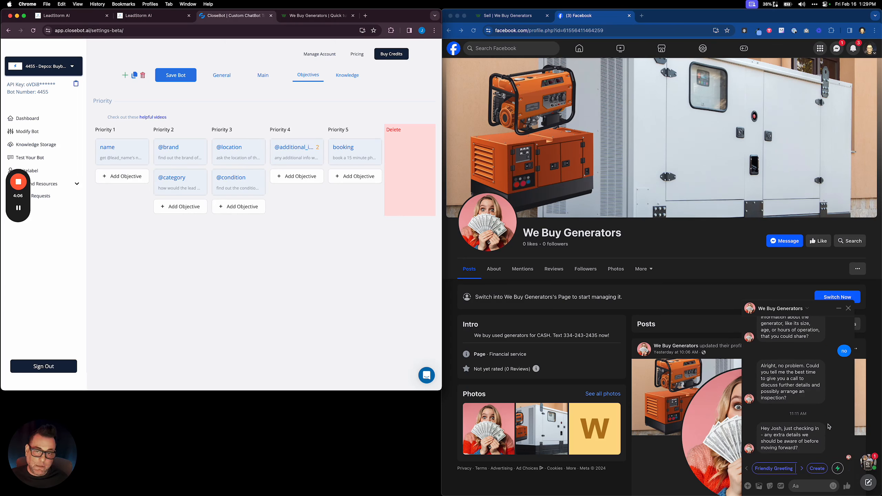
Step: Return to the sell page, examine the form's photo upload section, and bring the CloseBot objectives back into focus
left_click(509, 15)
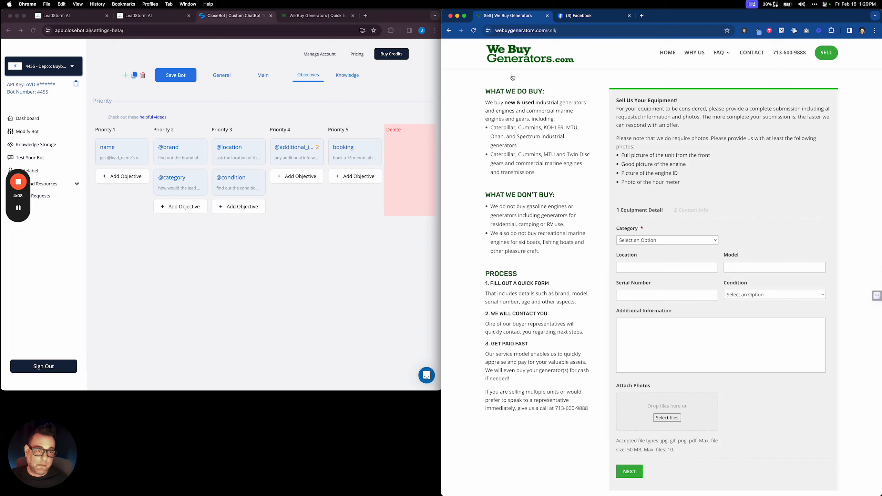
scroll(668, 316, "down", 4)
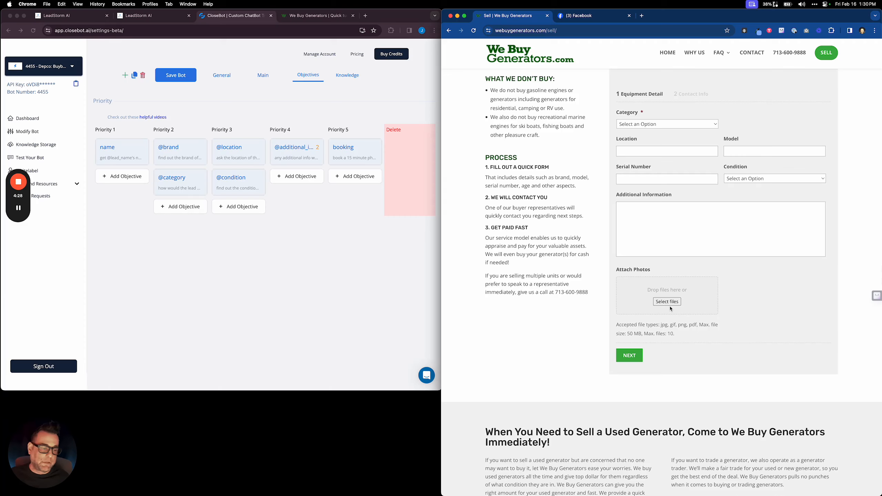
scroll(670, 309, "down", 5)
scroll(665, 306, "up", 2)
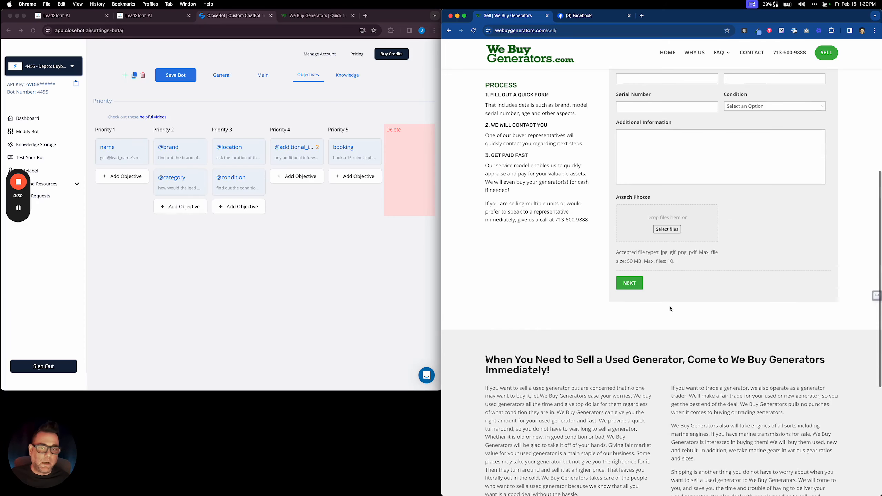
left_click(384, 290)
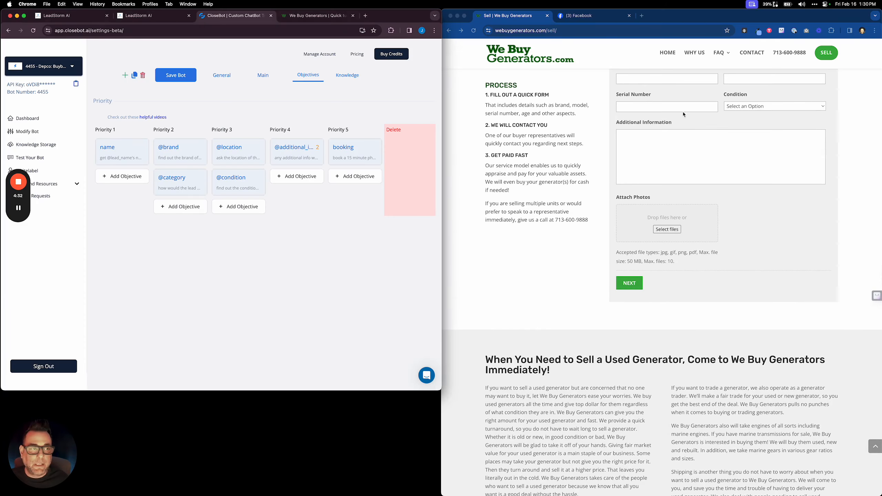
Step: Return to the Facebook page and highlight the text-message phone number in its Intro section
left_click(594, 15)
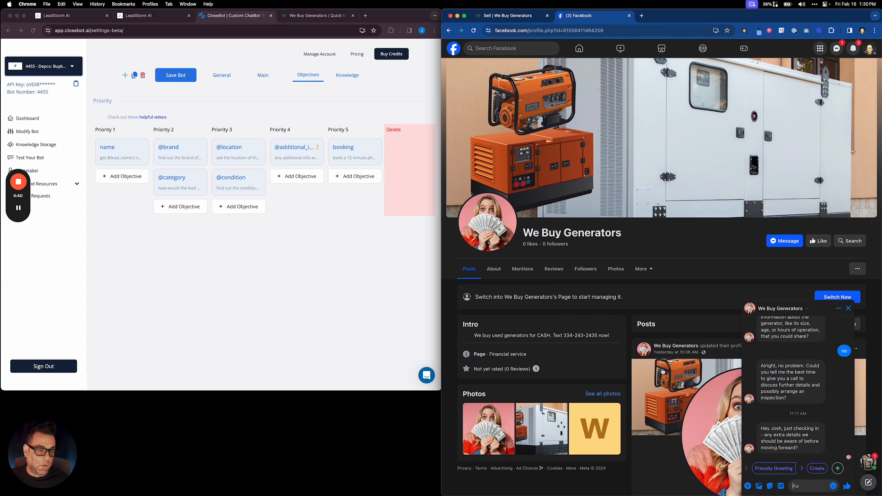
left_click_drag(563, 335, 597, 336)
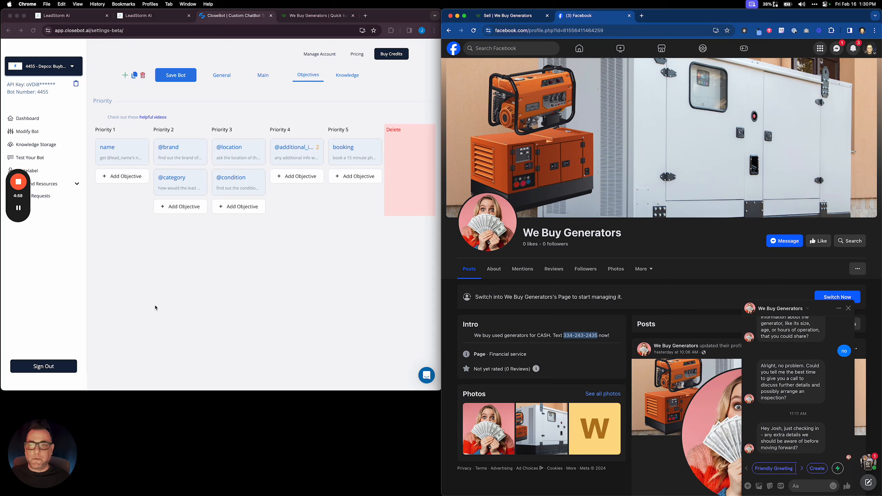
Step: Switch to LeadStorm AI, leave the custom field settings for the automation workflow list, and open the CloseBot V2 folder
left_click(66, 17)
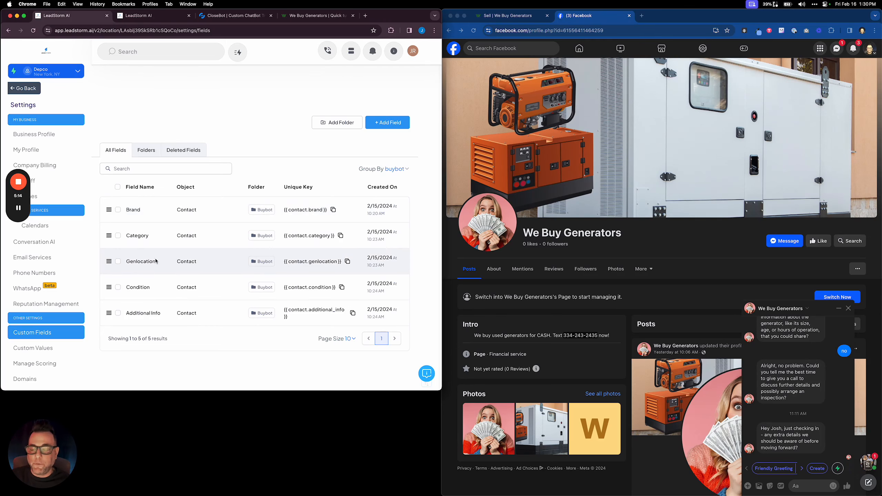
left_click(28, 89)
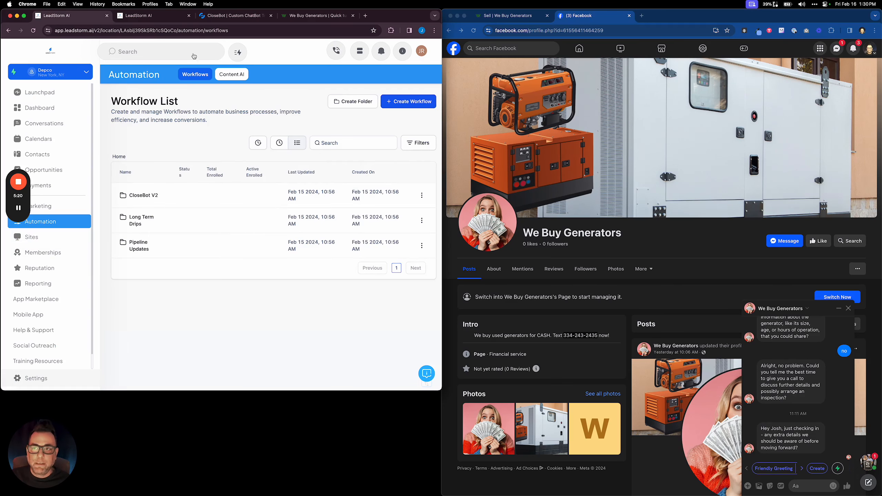
left_click(216, 16)
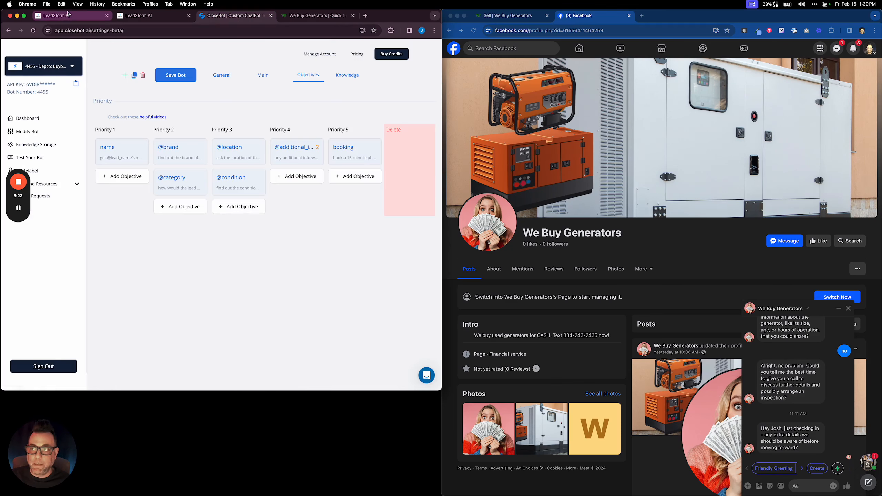
left_click(66, 16)
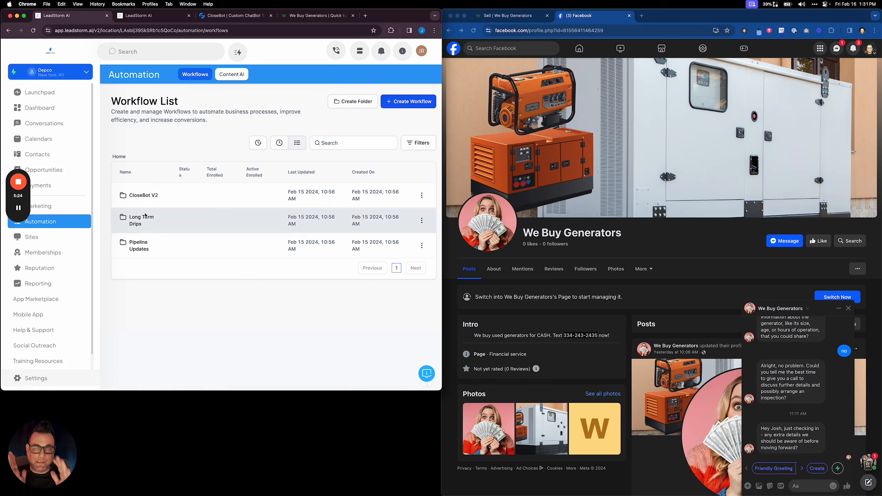
left_click(144, 195)
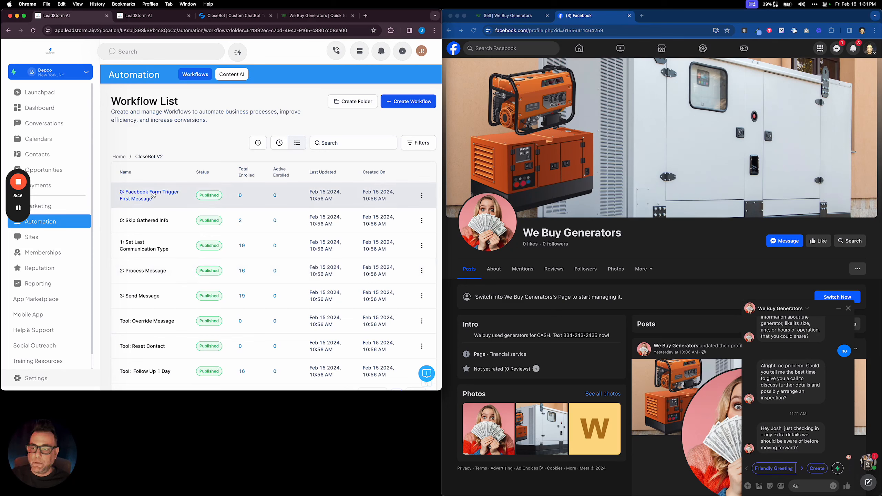
Step: Open the workflow "1: Set Last Communication Type", examine its triggers and communication-type branches, and return to the CloseBot V2 workflow list
left_click(147, 250)
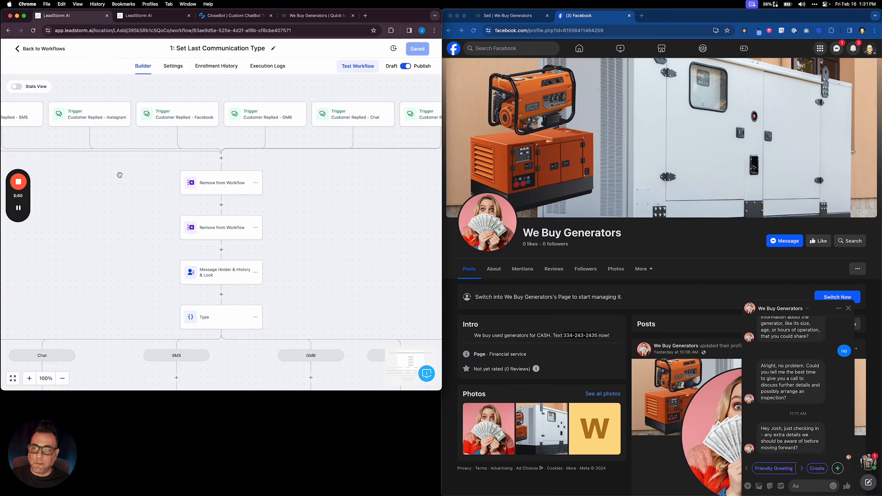
left_click_drag(291, 262, 197, 220)
left_click_drag(372, 243, 276, 237)
left_click_drag(339, 239, 277, 193)
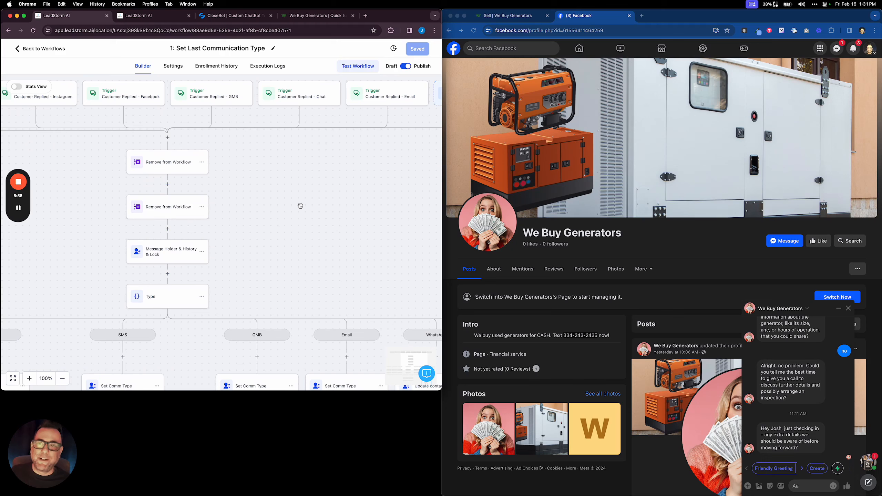
left_click(59, 51)
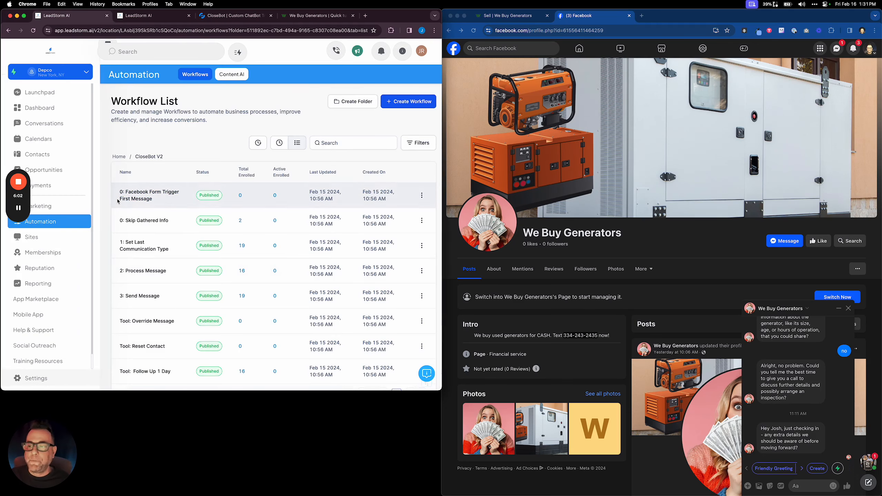
scroll(49, 313, "down", 1)
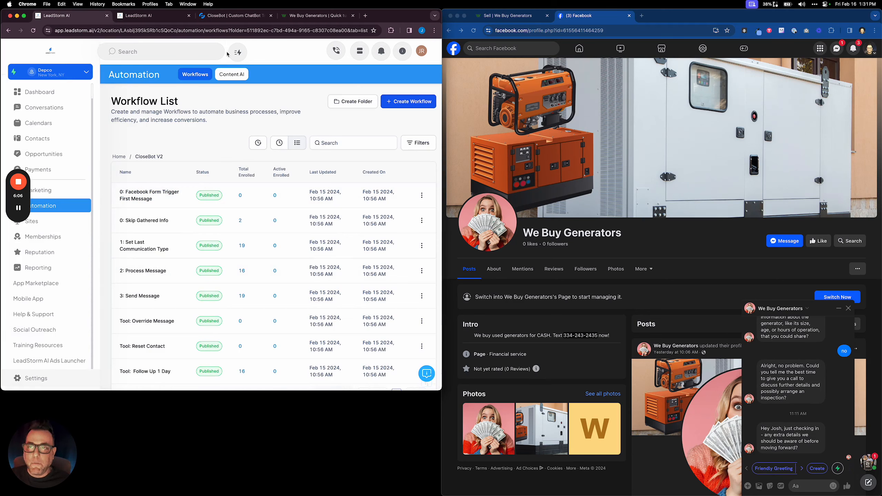
Step: Switch to CloseBot to review the bot's prioritized objectives, and return to the workflow list in LeadStorm AI
left_click(230, 17)
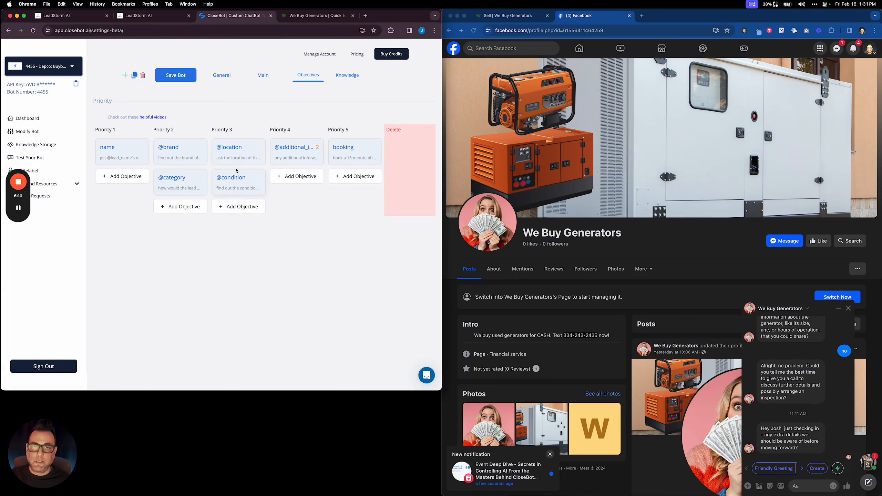
scroll(170, 152, "down", 1)
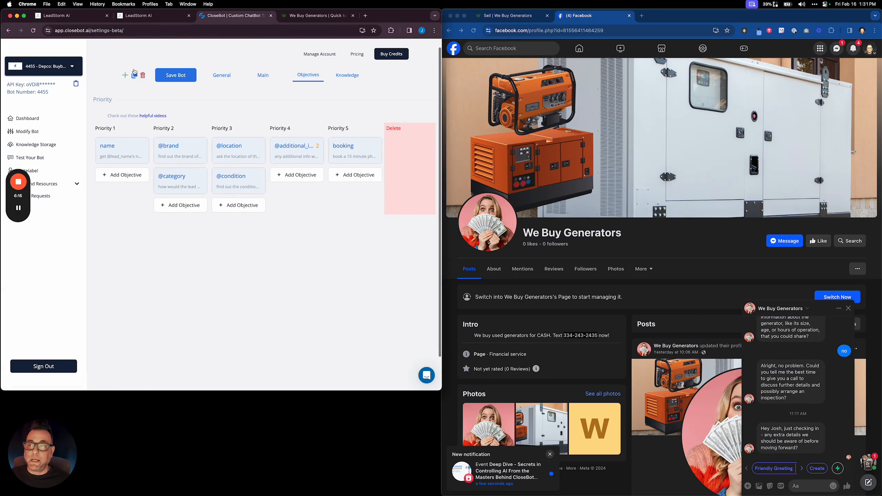
left_click(148, 20)
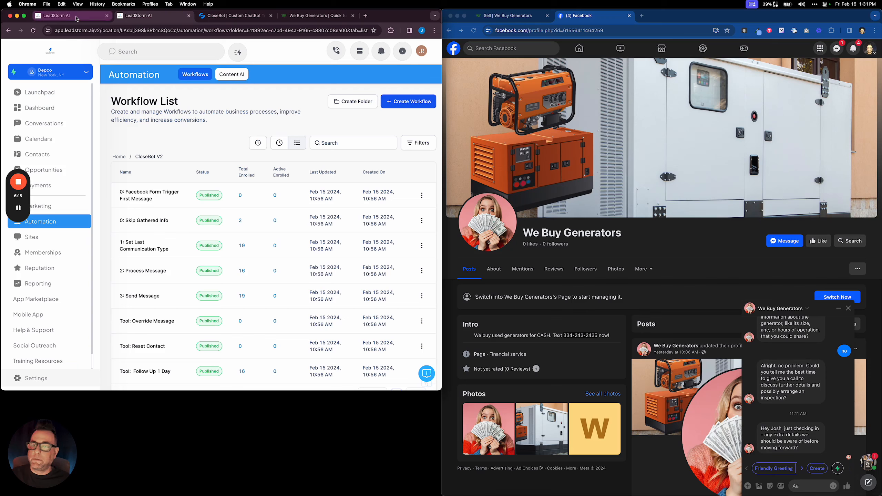
Step: Open the Custom Values settings, examine the CloseBot API key, bot number and rep name entries, and leave the settings
left_click(31, 378)
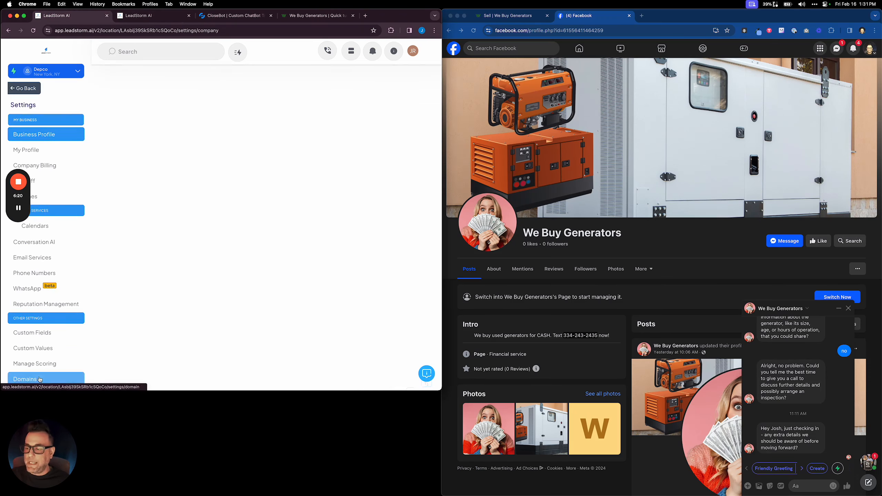
scroll(58, 352, "down", 2)
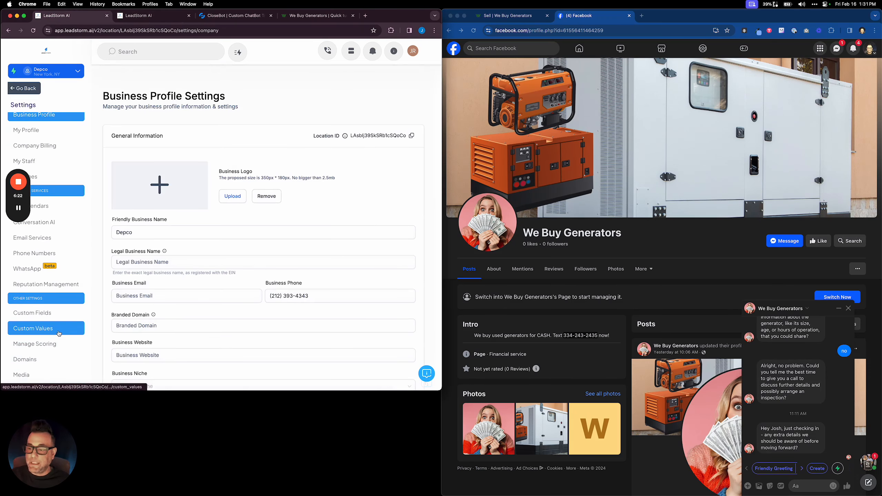
left_click(59, 333)
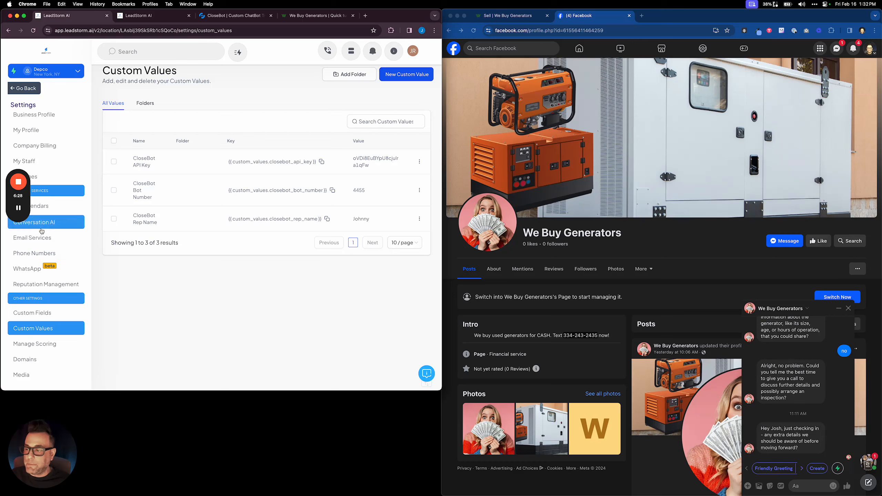
left_click(21, 88)
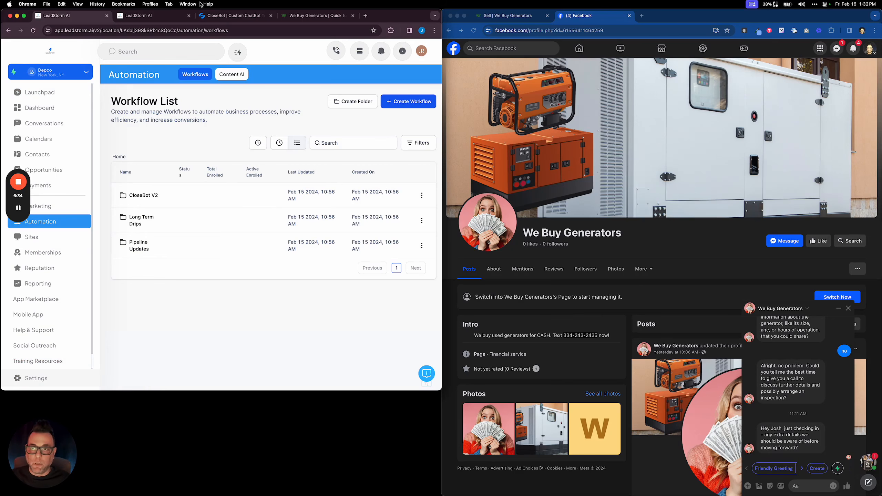
Step: Check where CloseBot shows the bot's API key and number, and open the Custom Fields settings in LeadStorm AI
left_click(222, 16)
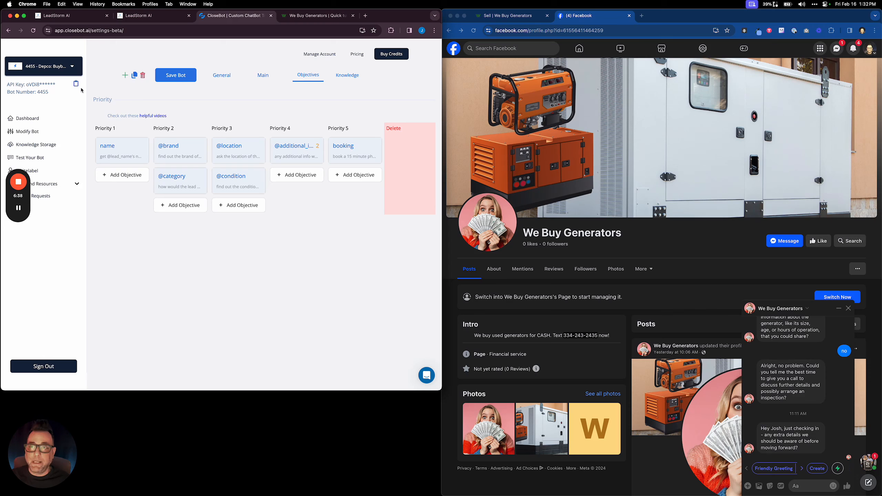
left_click(68, 16)
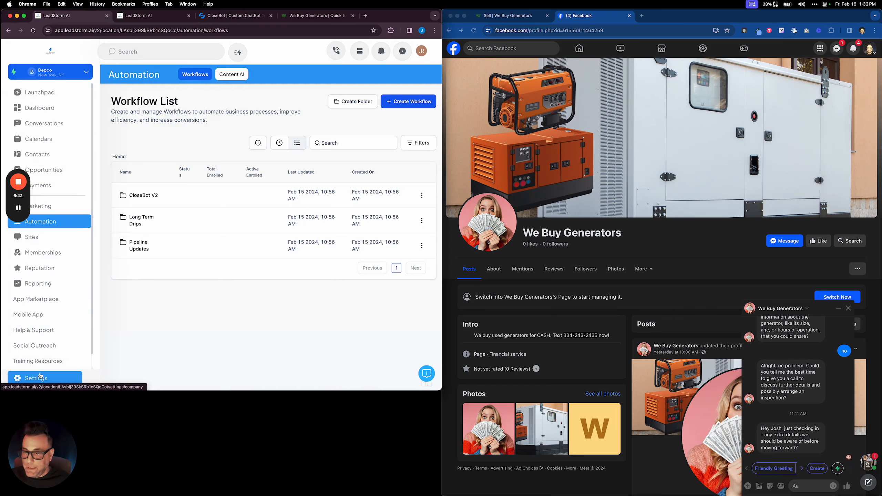
left_click(232, 16)
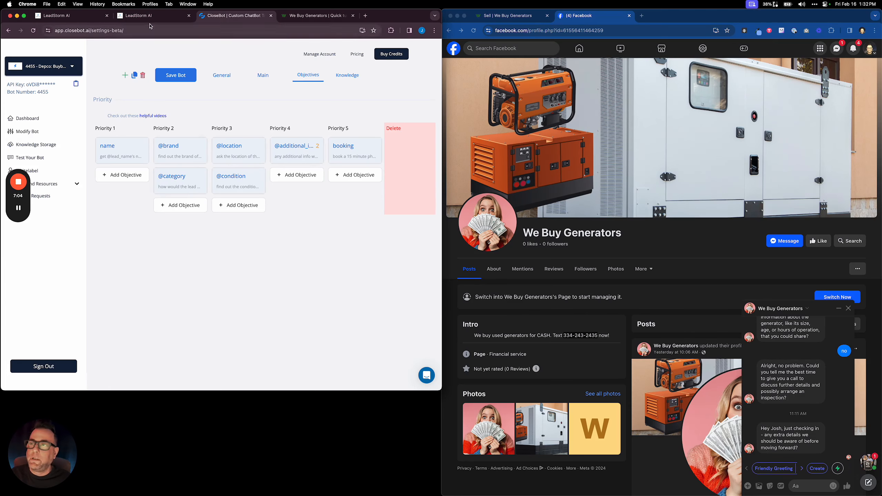
left_click(83, 16)
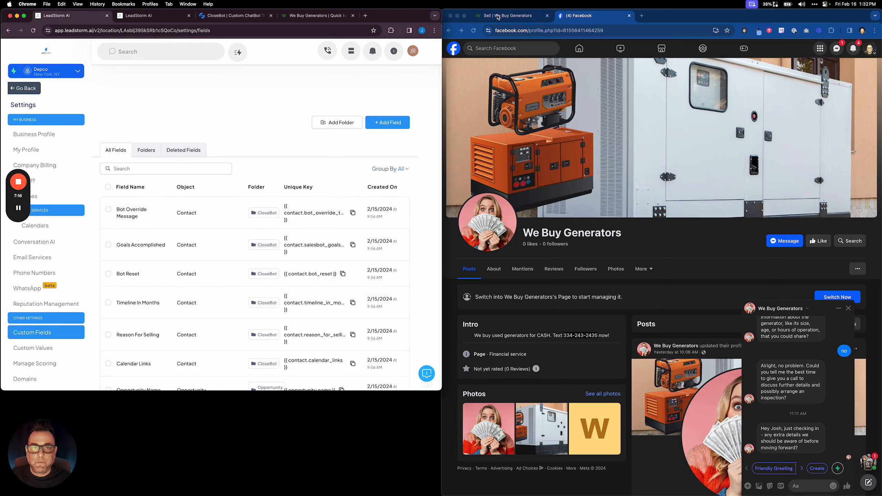
Step: Bring up the website's sell form for comparison, find the Buybot fields among the custom fields, and filter the list to that folder
left_click(498, 16)
scroll(655, 110, "up", 2)
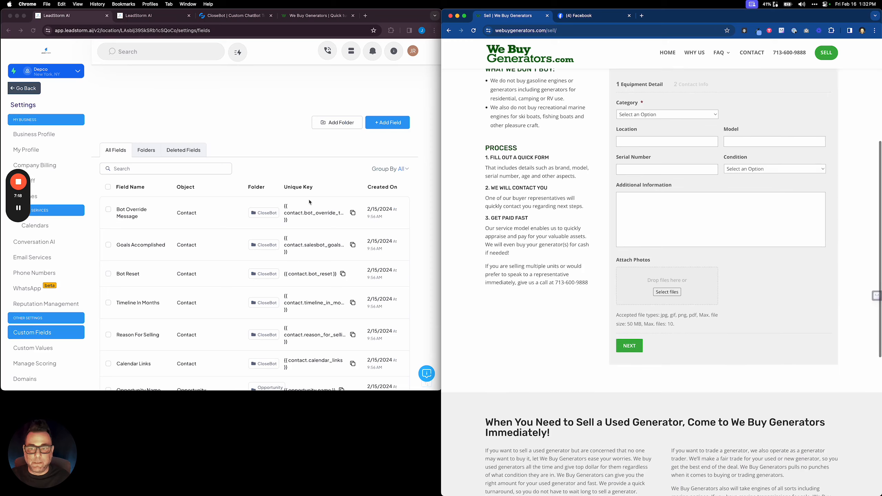
scroll(279, 226, "down", 3)
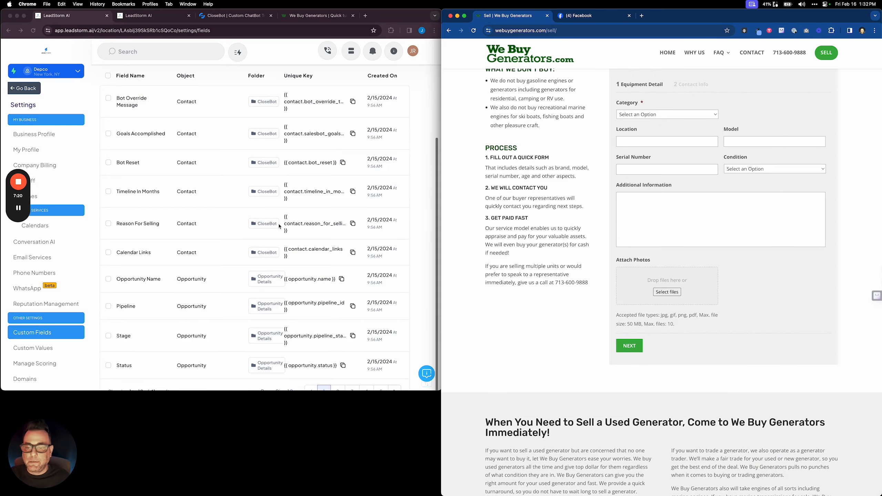
left_click(338, 389)
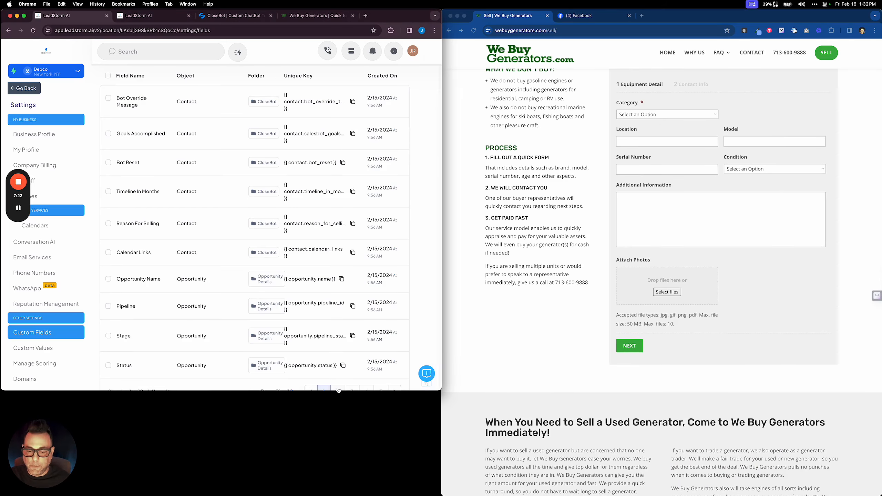
scroll(321, 377, "down", 4)
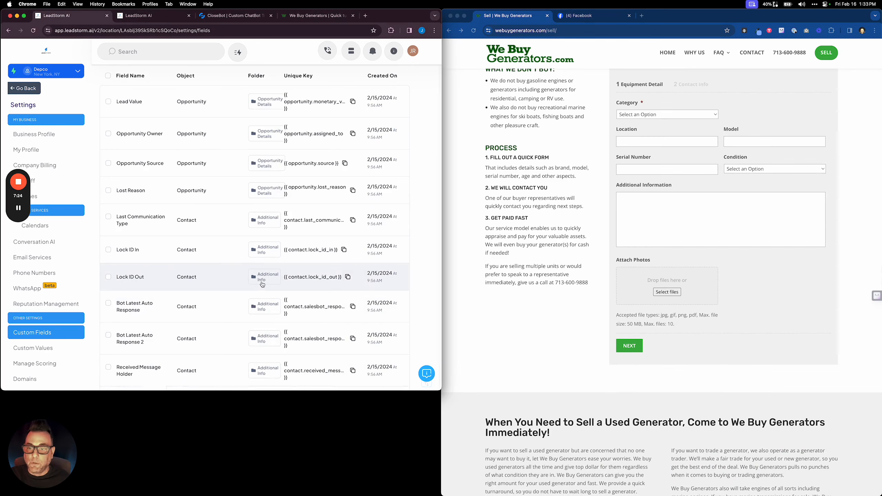
left_click(352, 388)
scroll(265, 240, "down", 2)
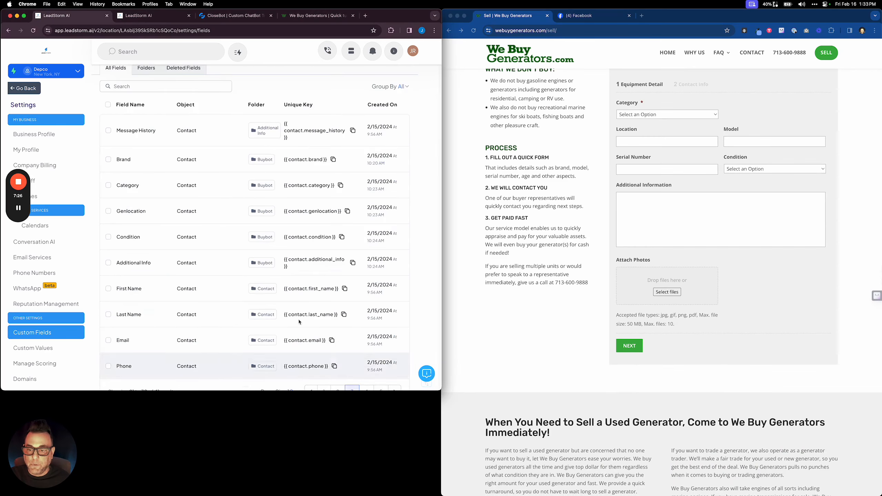
left_click(266, 241)
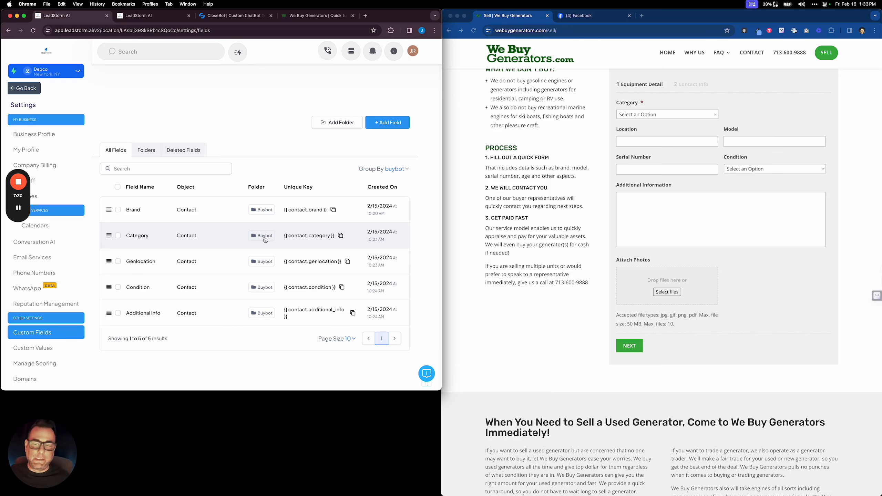
Step: Compare the Buybot fields with the sell form, review the Category field's dropdown options, and close and deselect it without changes
scroll(615, 317, "up", 2)
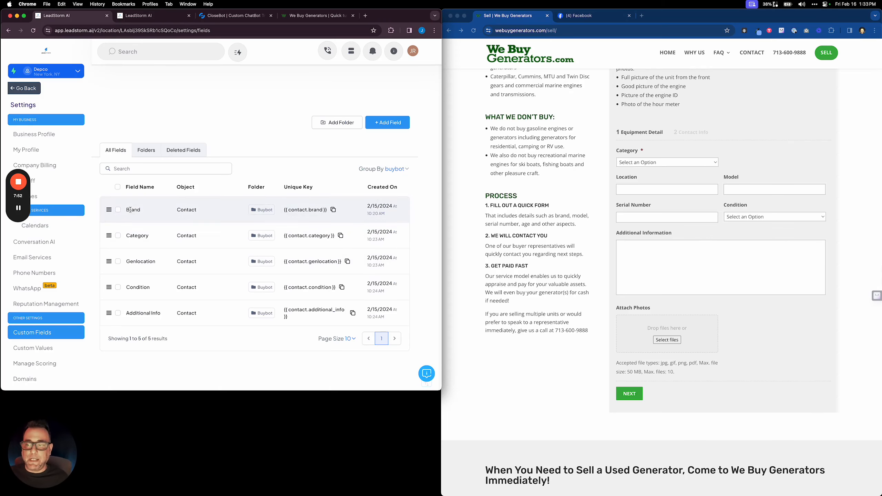
left_click(118, 236)
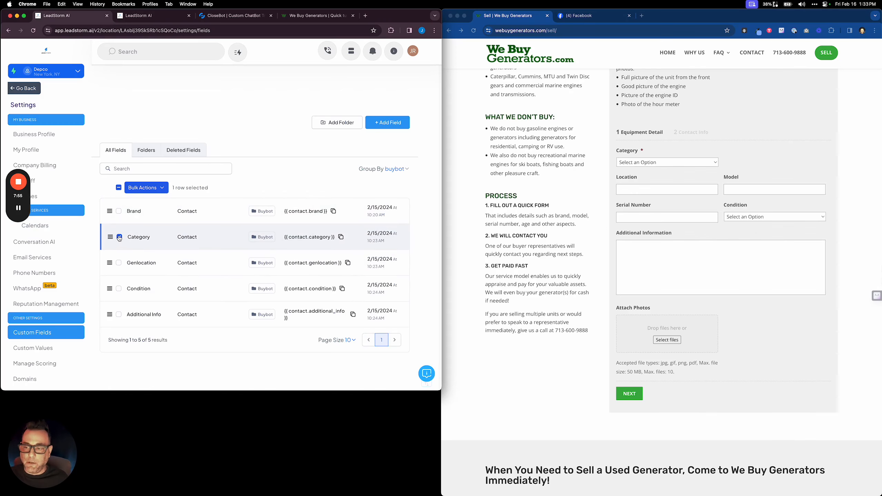
left_click(149, 188)
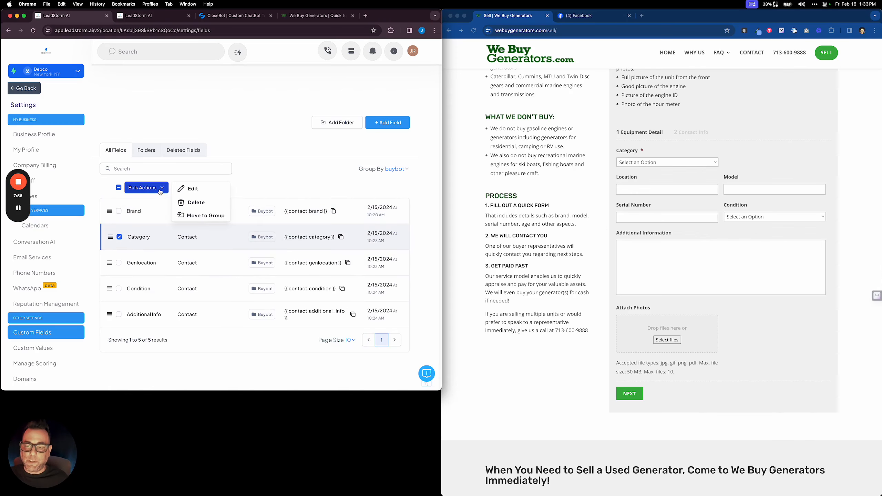
left_click(192, 189)
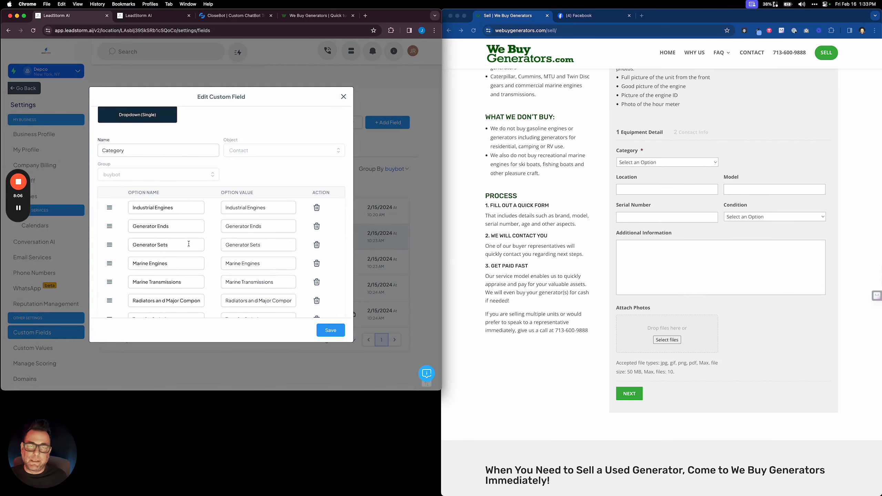
scroll(171, 269, "down", 3)
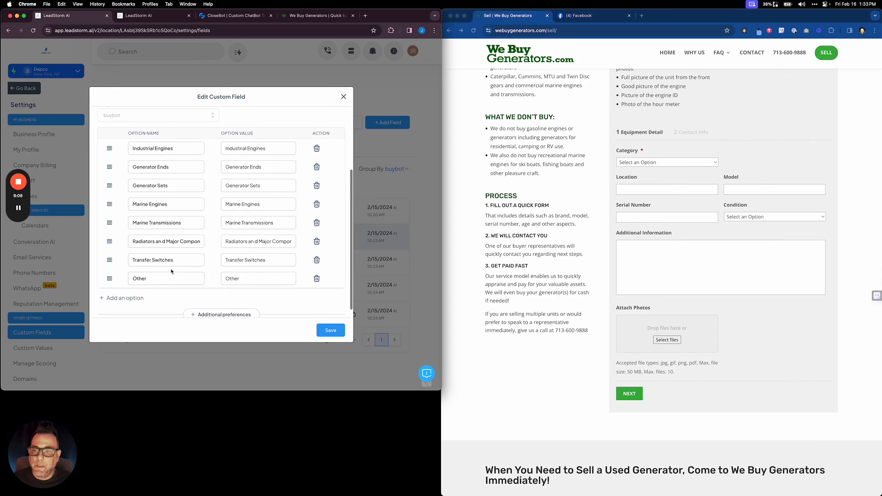
scroll(152, 257, "up", 5)
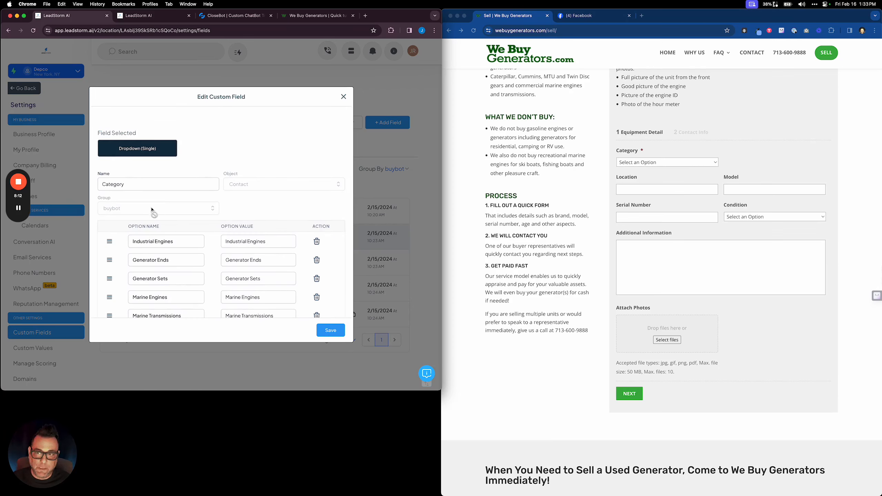
scroll(166, 256, "down", 2)
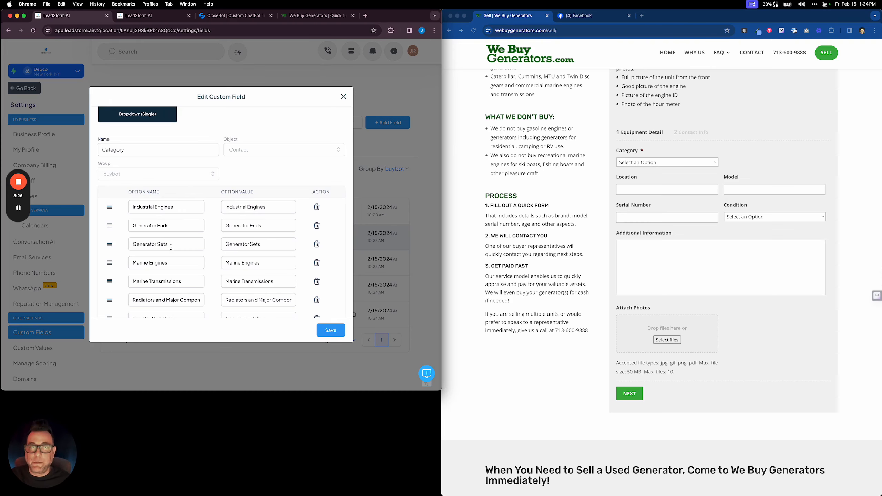
scroll(274, 286, "down", 1)
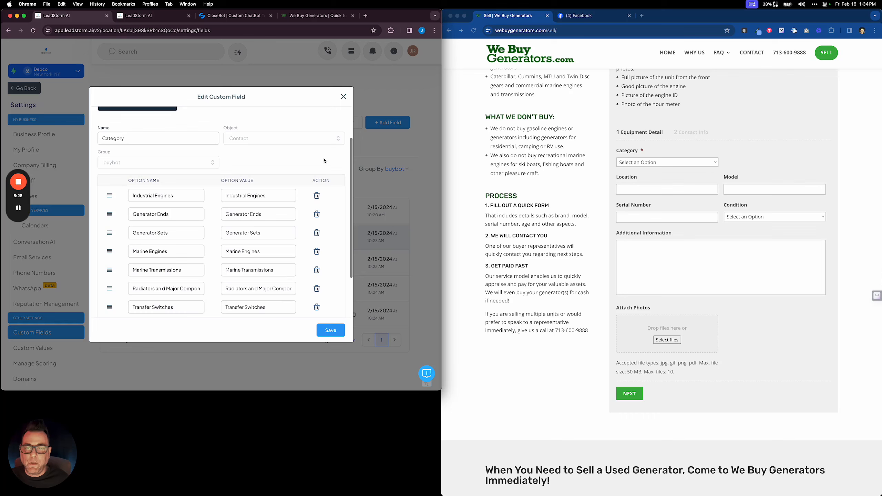
left_click(343, 97)
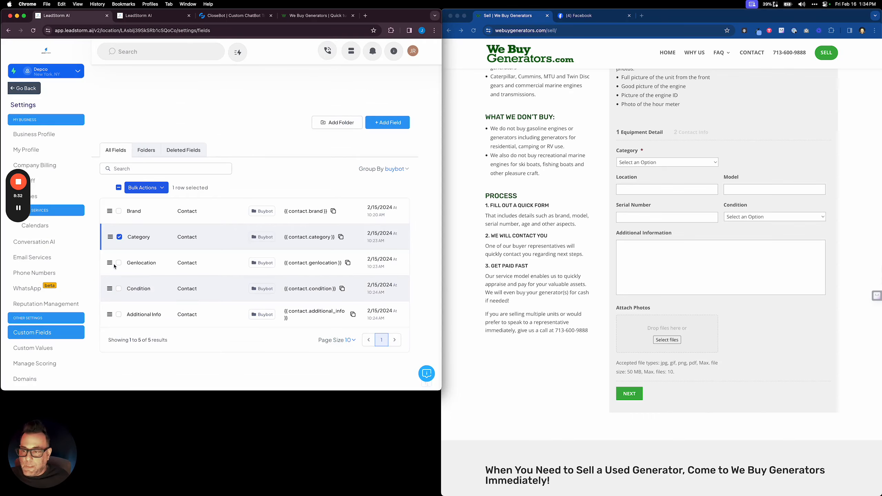
left_click(119, 237)
Step: Open the Condition custom field, review its dropdown options, and close and deselect it without changes
left_click(119, 289)
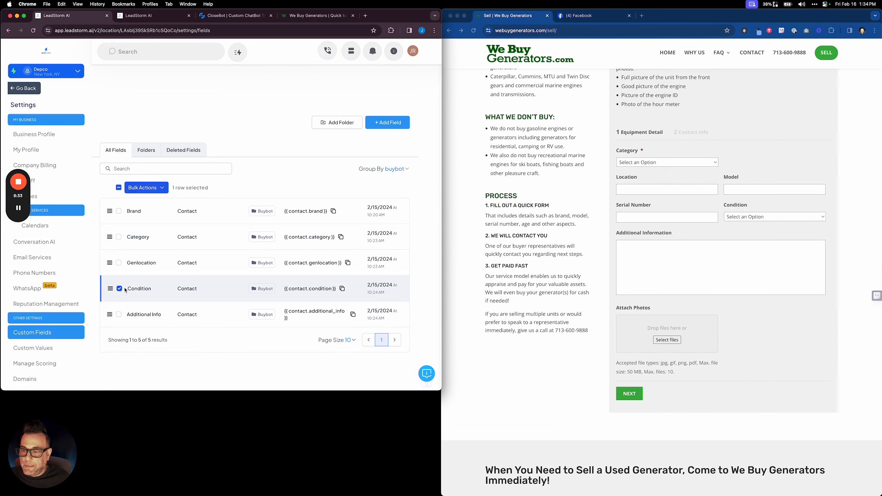
left_click(162, 190)
left_click(189, 189)
scroll(196, 205, "down", 2)
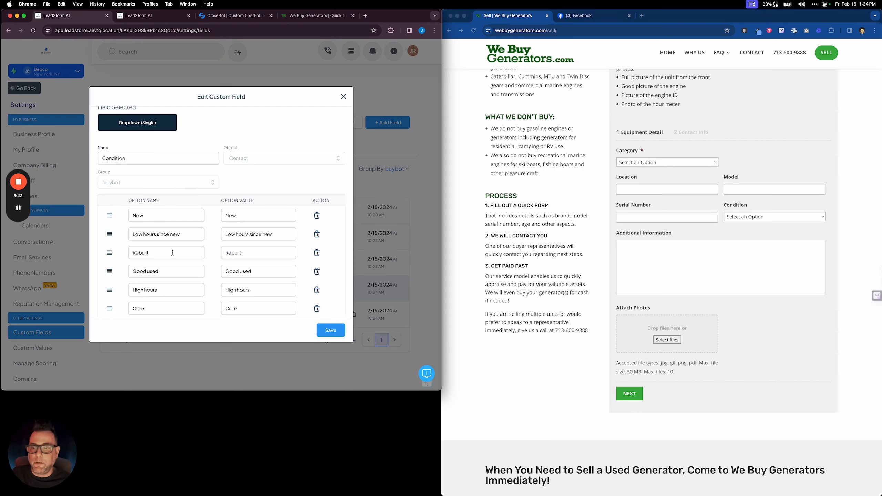
scroll(177, 266, "down", 2)
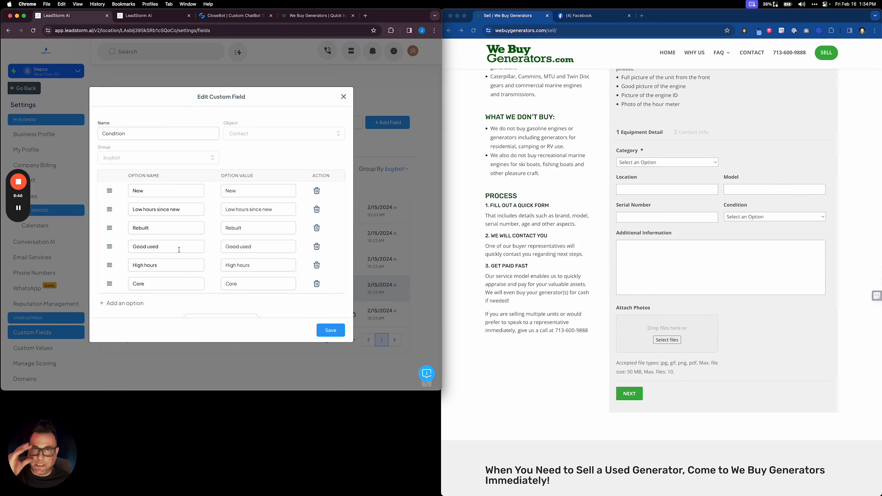
left_click(344, 96)
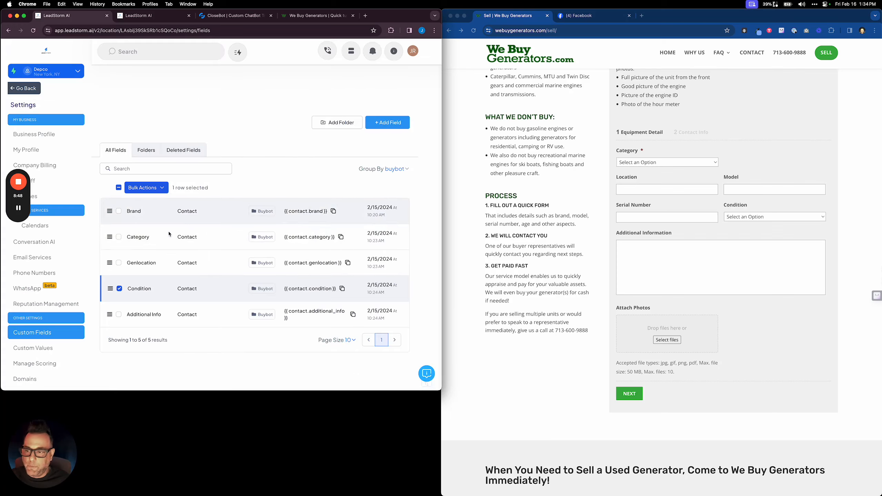
left_click(119, 288)
Step: Open the Brand custom field, review its dropdown options, then close it without saving and deselect it
left_click(119, 211)
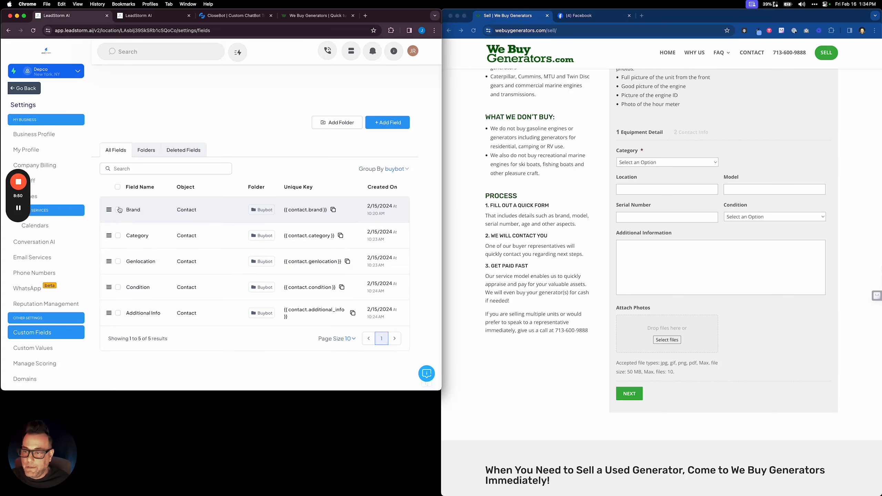
left_click(156, 189)
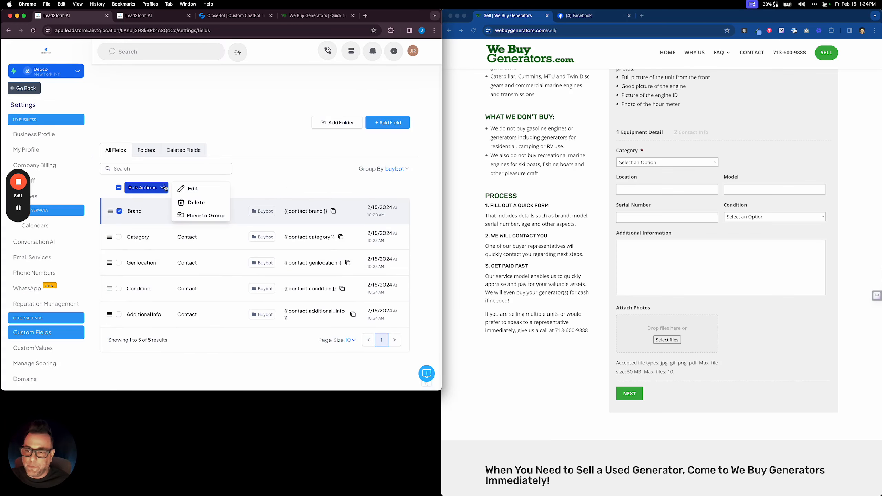
left_click(193, 195)
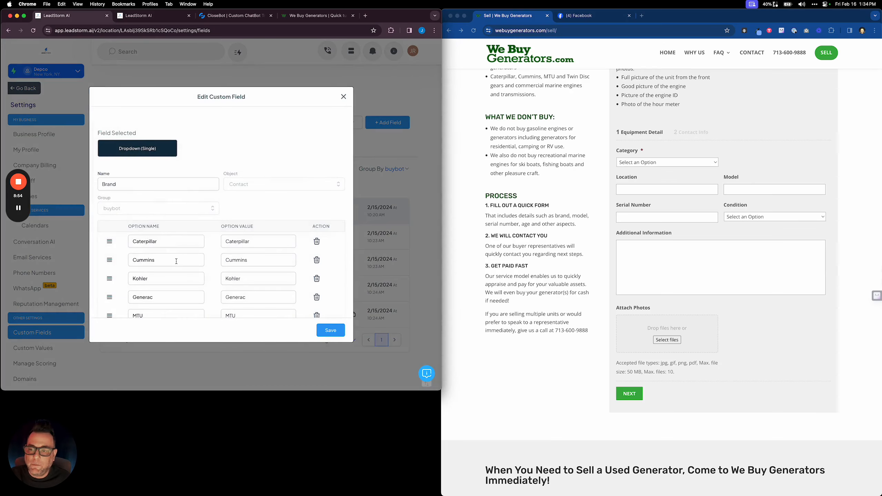
scroll(176, 261, "down", 2)
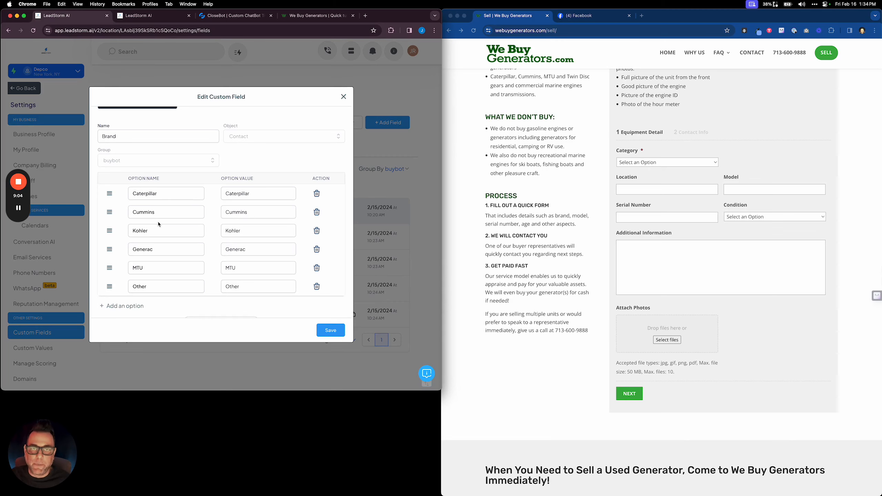
scroll(159, 224, "down", 2)
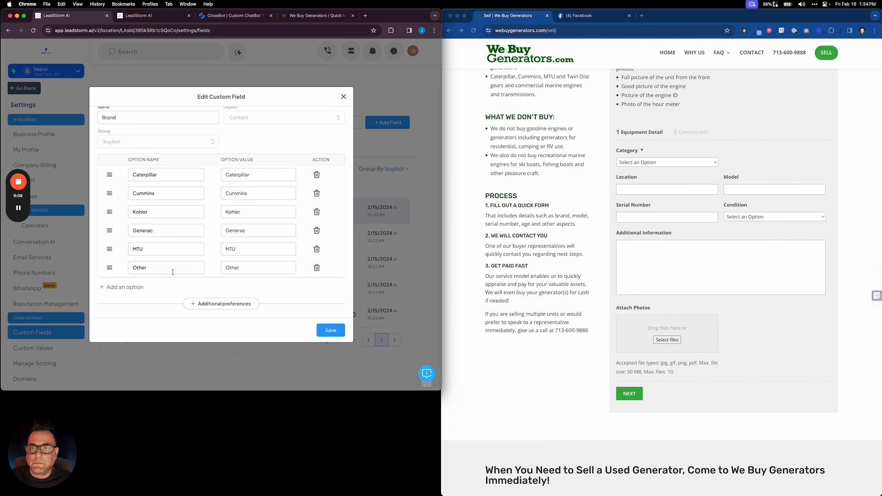
left_click(344, 97)
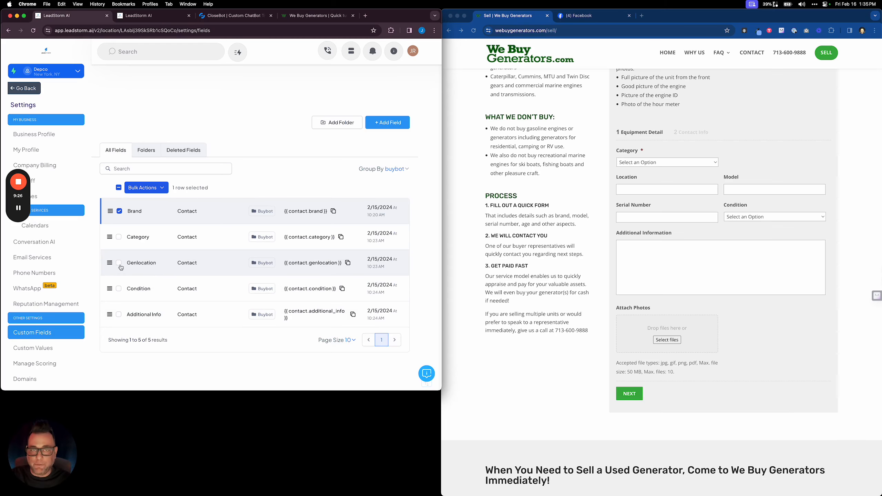
left_click(120, 212)
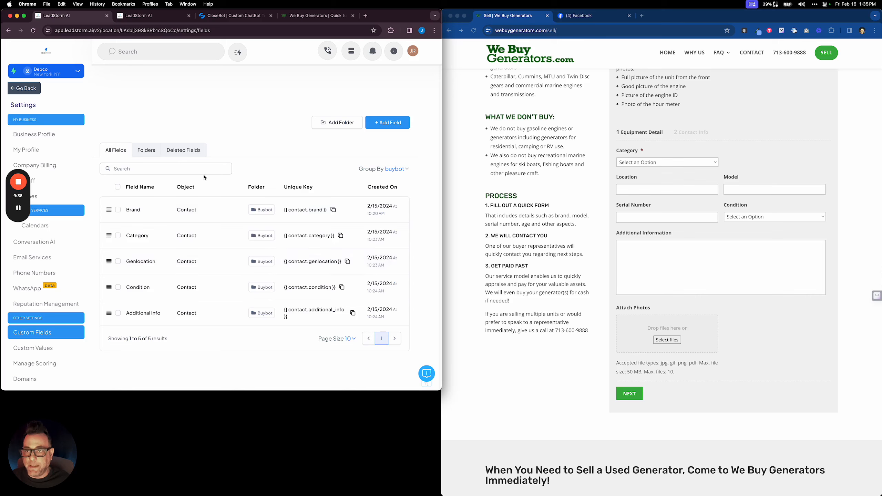
left_click(232, 15)
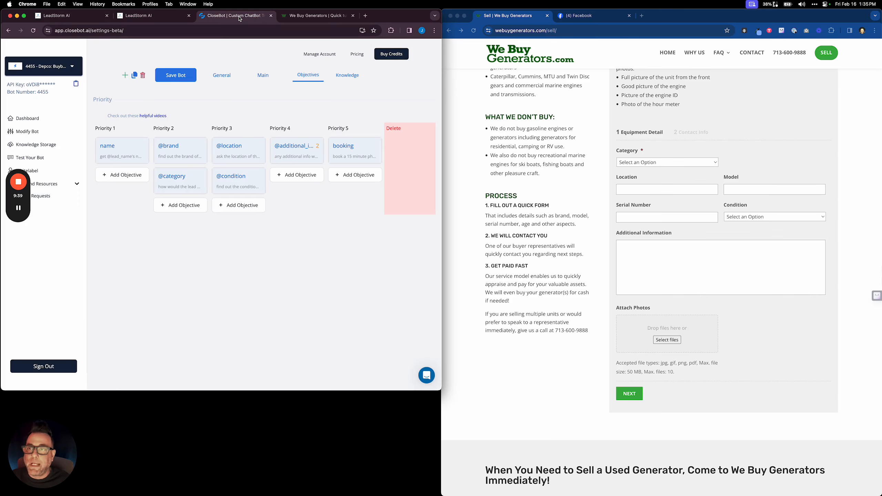
left_click(185, 147)
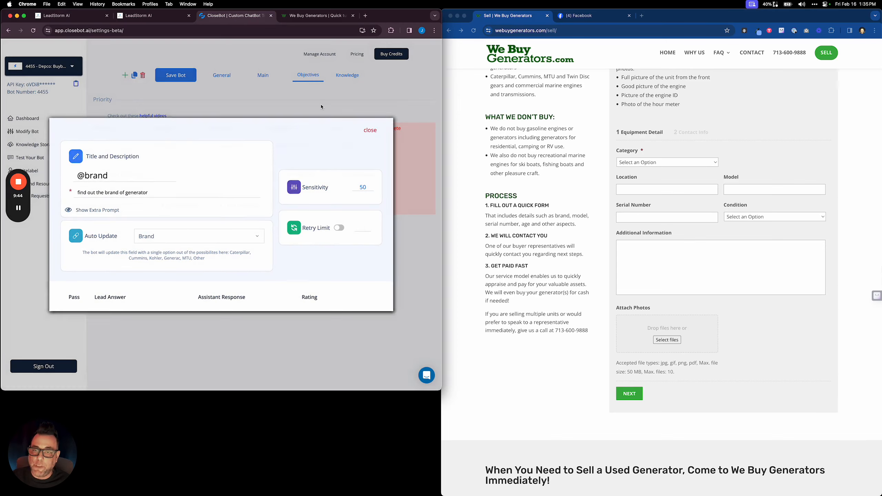
left_click(196, 108)
Step: Review the bot's General settings and its Main prompts, covering the conversation's purpose, business information and how to respond
left_click(214, 78)
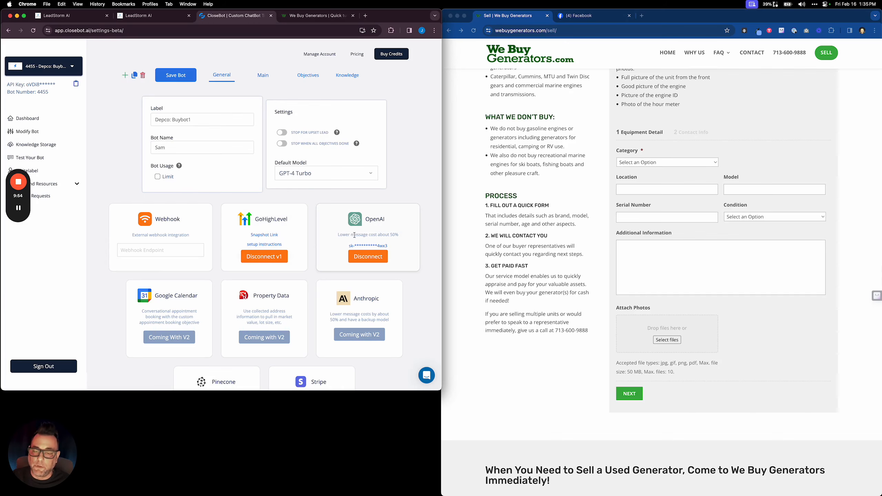
left_click(255, 77)
scroll(276, 317, "down", 1)
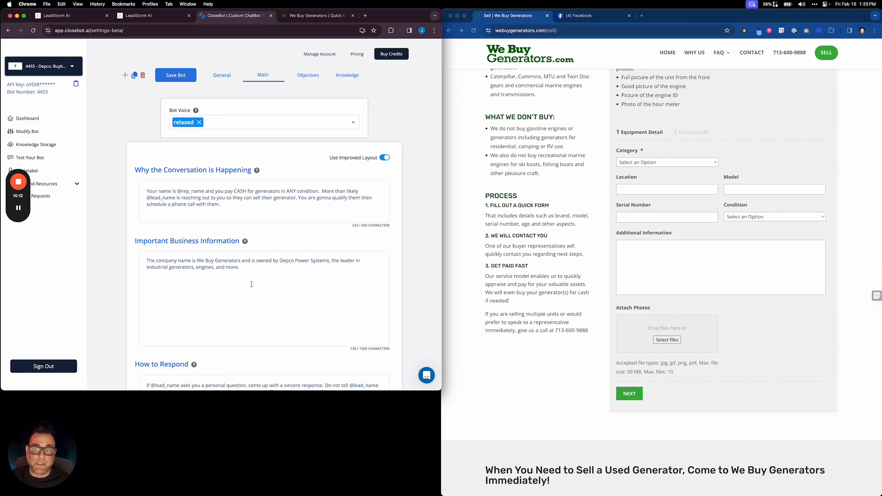
scroll(252, 285, "down", 2)
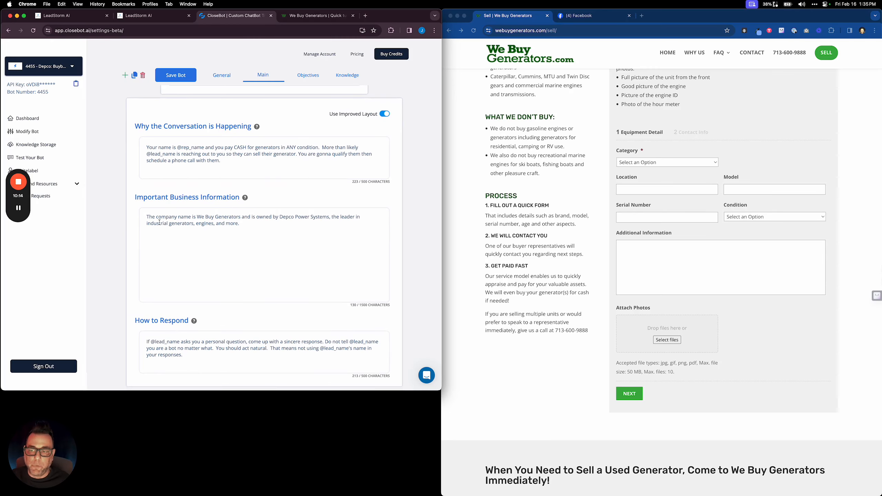
left_click_drag(147, 216, 292, 225)
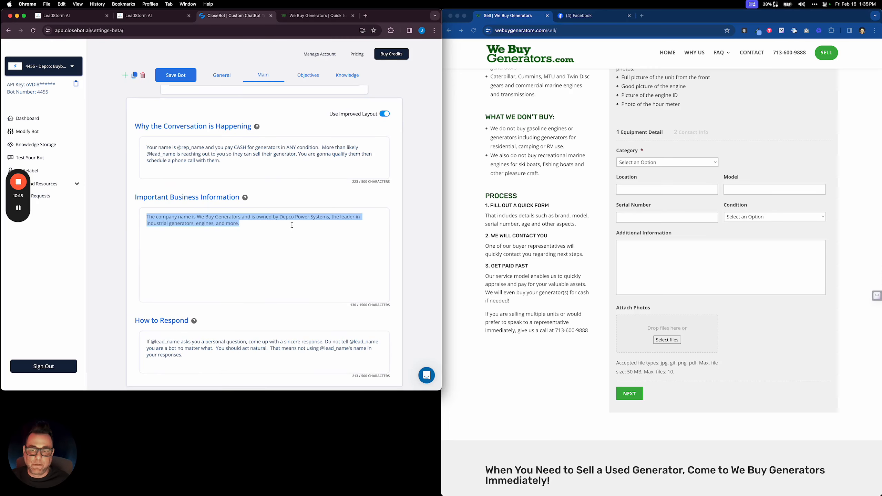
left_click(295, 247)
scroll(269, 234, "down", 1)
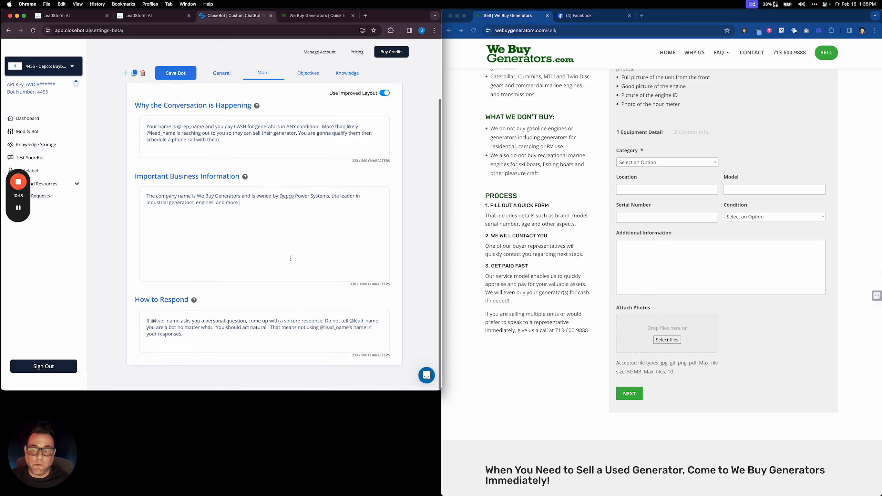
left_click_drag(188, 337, 141, 324)
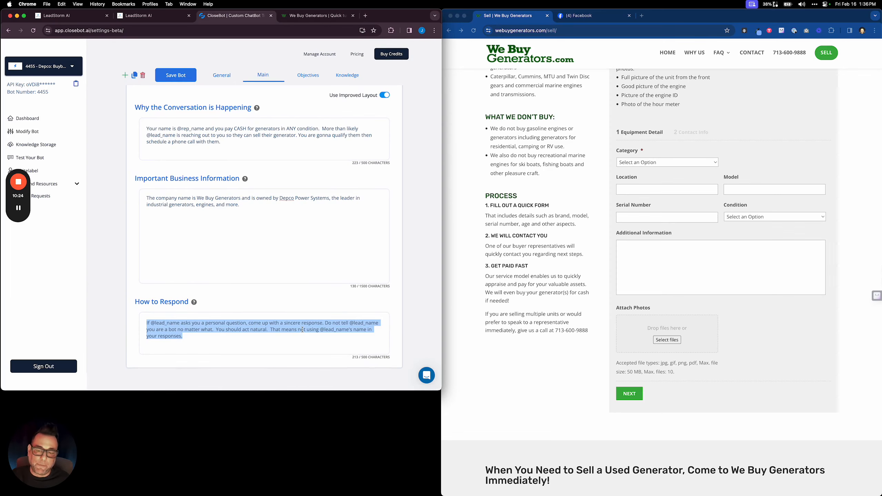
scroll(302, 329, "up", 1)
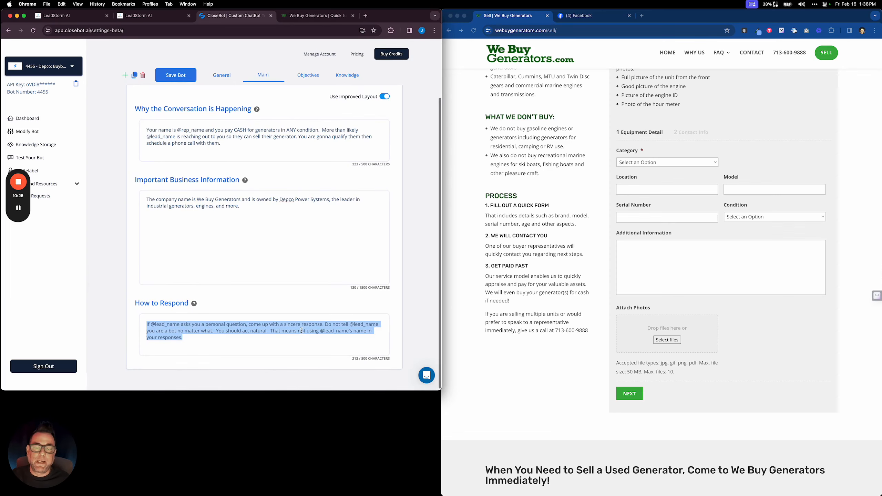
Step: Append "Do not discuss price please." to the How to Respond prompt and save the bot
left_click(282, 342)
scroll(278, 341, "up", 1)
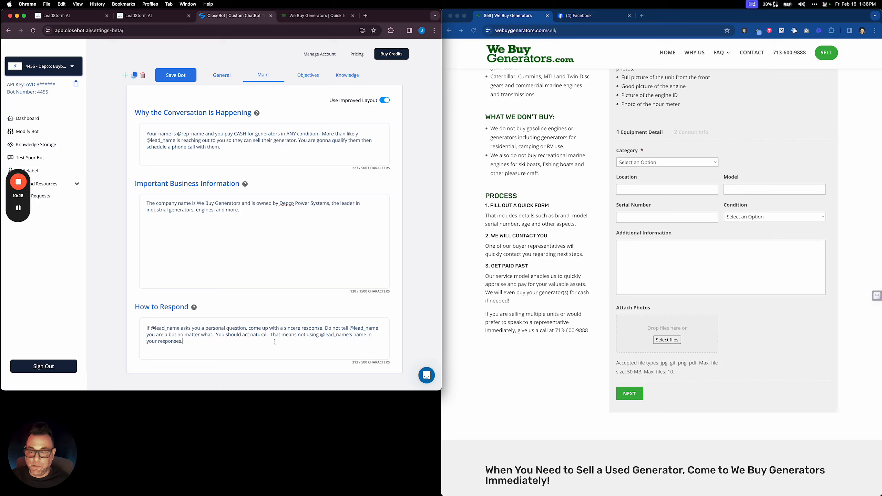
type("Do not disc")
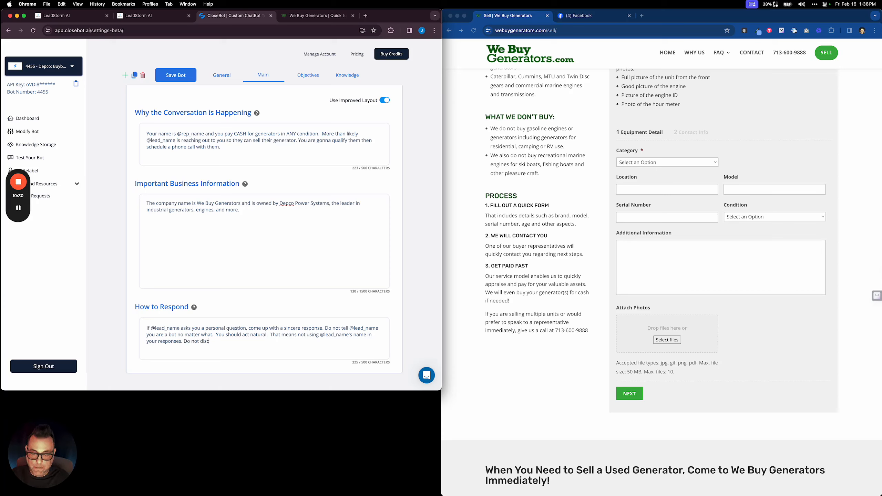
type("uss price p")
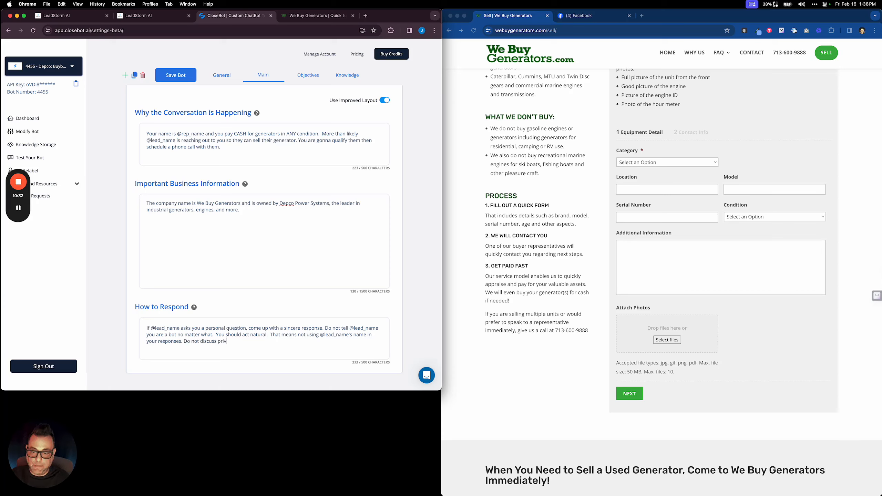
type("lease.")
left_click(176, 75)
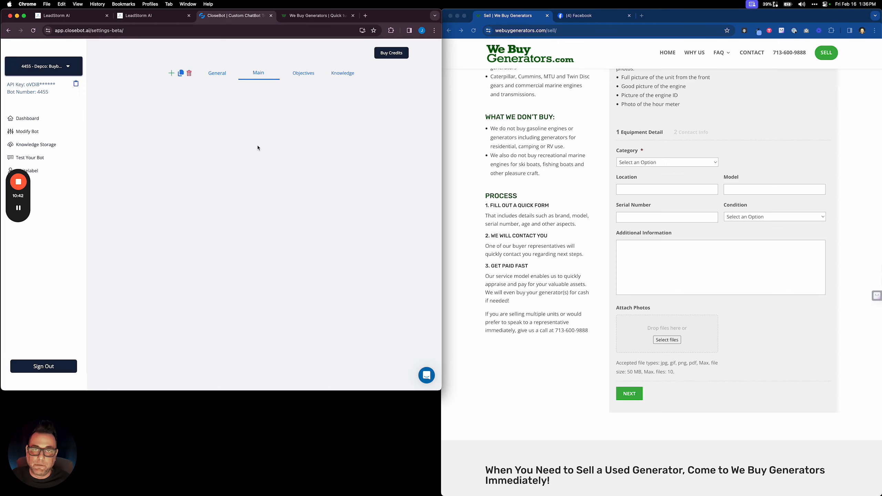
Step: Check the knowledge sources attached to the bot, compare its objectives with the Main prompts, and return to the objectives
left_click(349, 77)
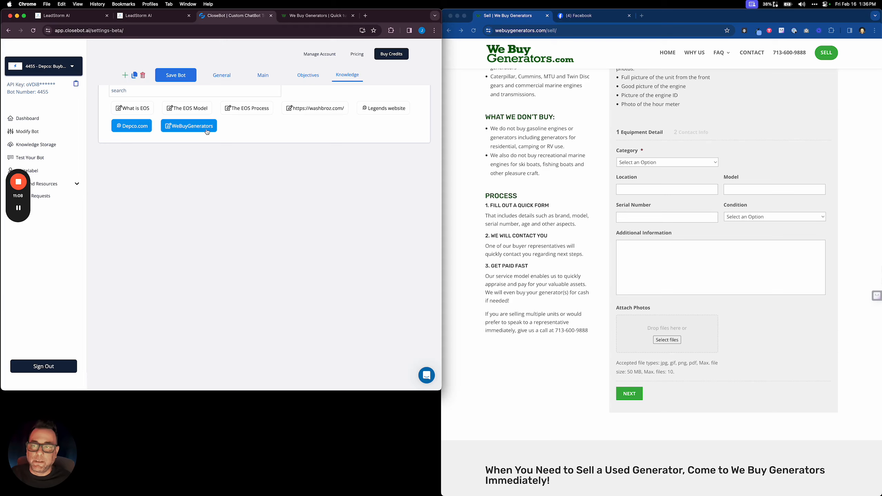
left_click(309, 77)
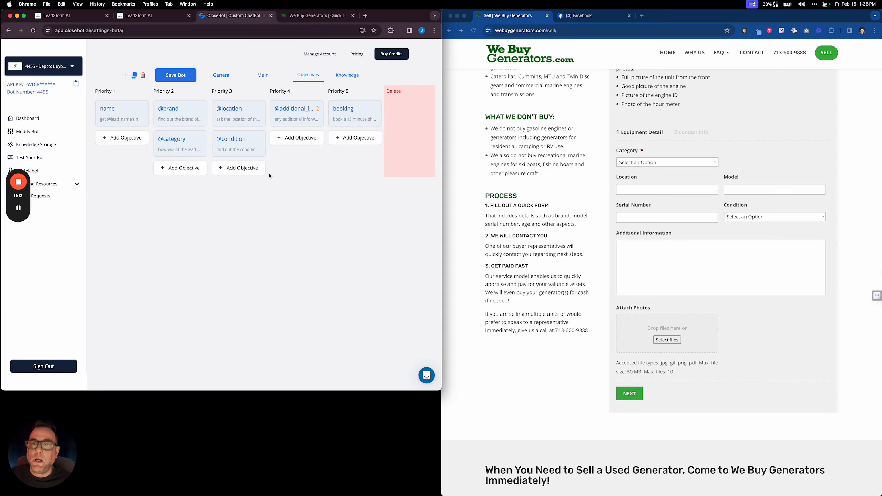
left_click(263, 76)
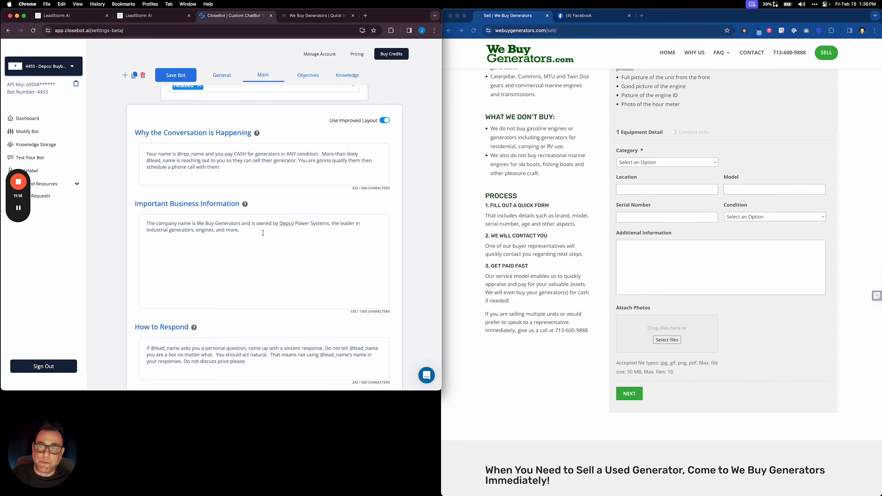
left_click(307, 77)
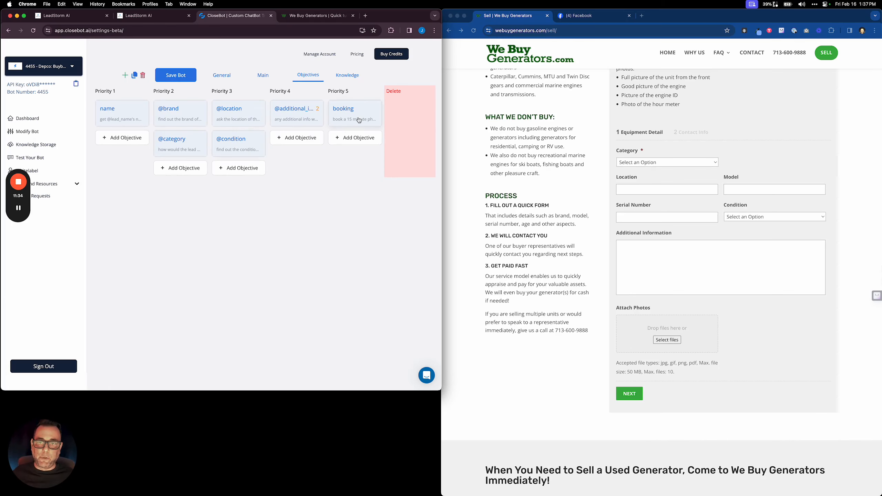
Step: Open the name objective and review its Auto Update field choices and its example lead answers with ratings
left_click(132, 120)
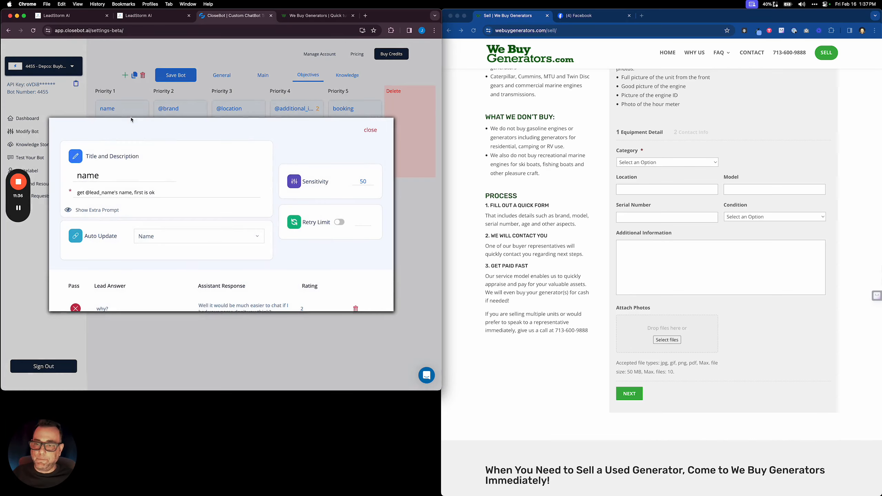
left_click(207, 237)
left_click(322, 269)
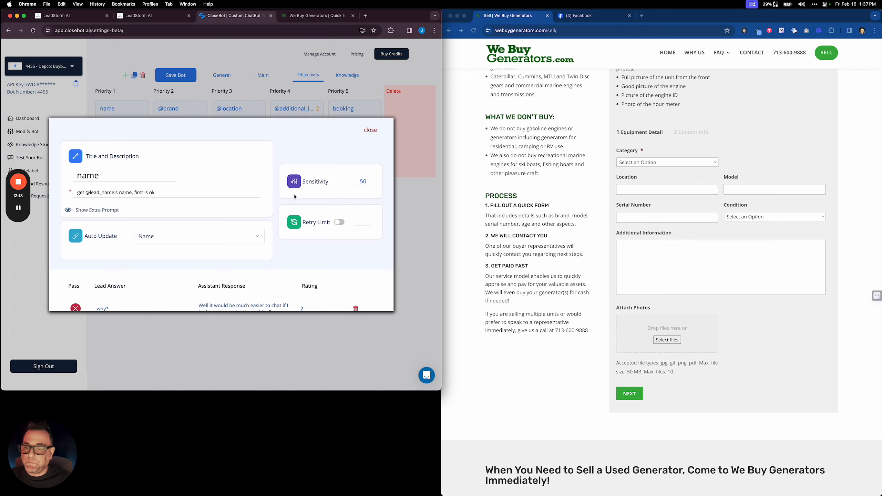
scroll(295, 197, "down", 3)
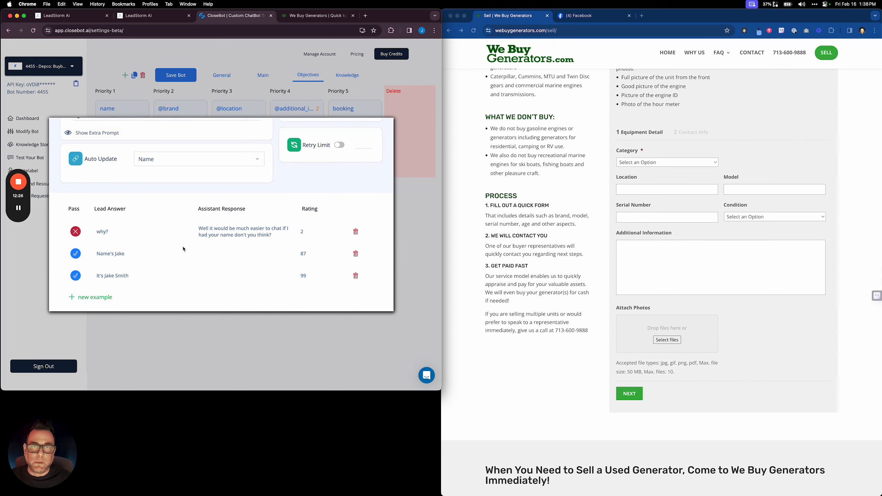
scroll(184, 249, "up", 1)
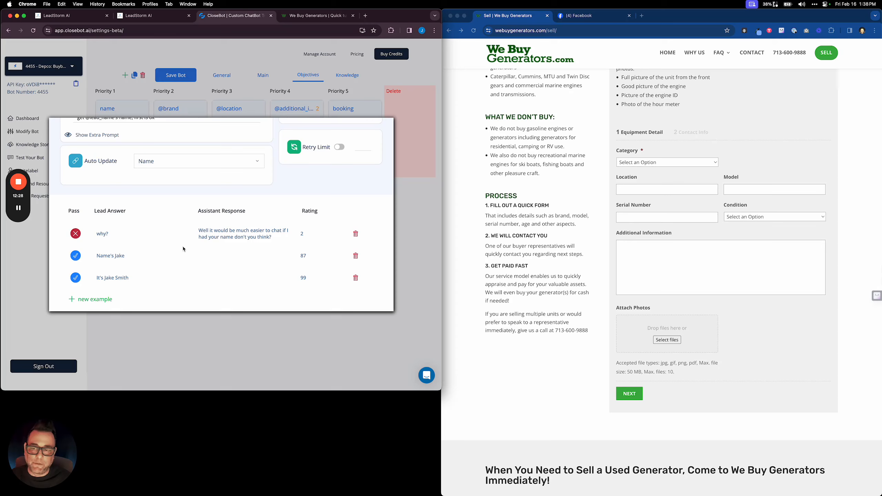
scroll(178, 211, "up", 1)
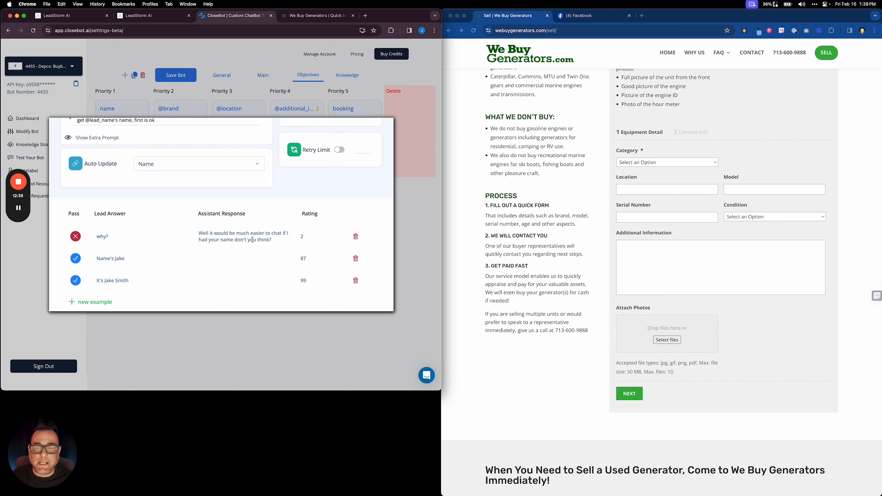
Step: Open the "why?" example for editing, check the Auto Update choices again, and close the name objective
left_click(301, 237)
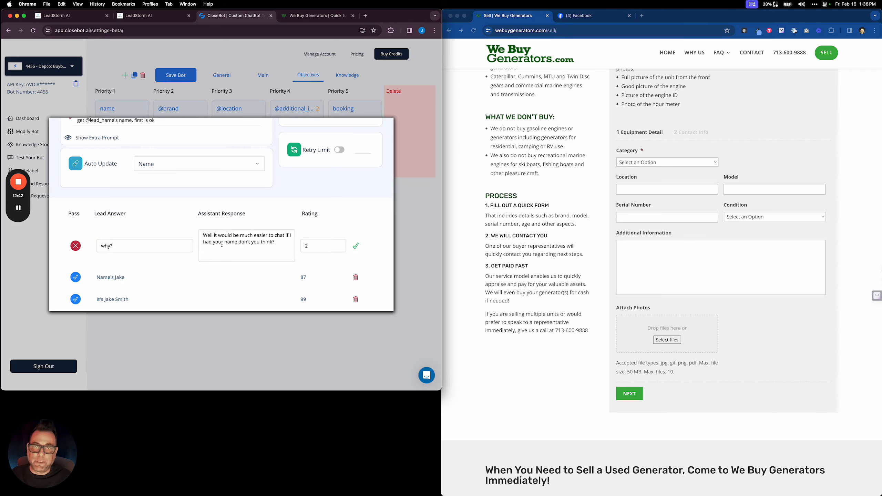
scroll(252, 231, "up", 3)
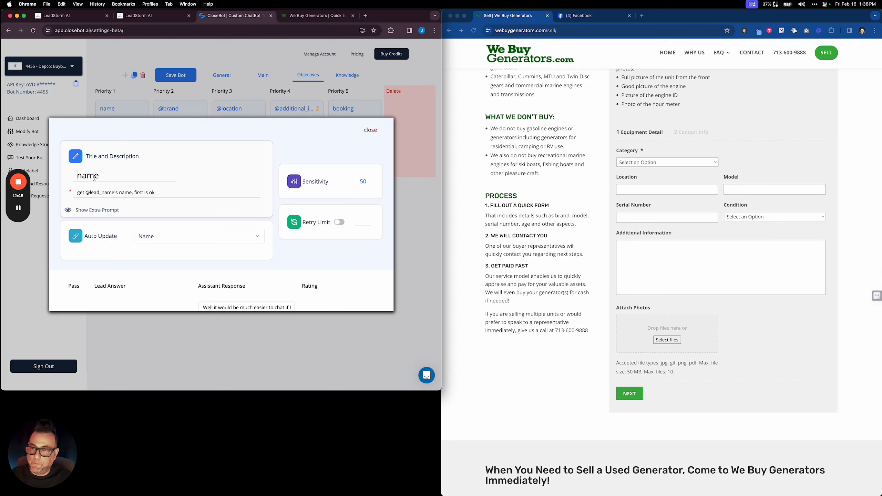
mouse_move(167, 232)
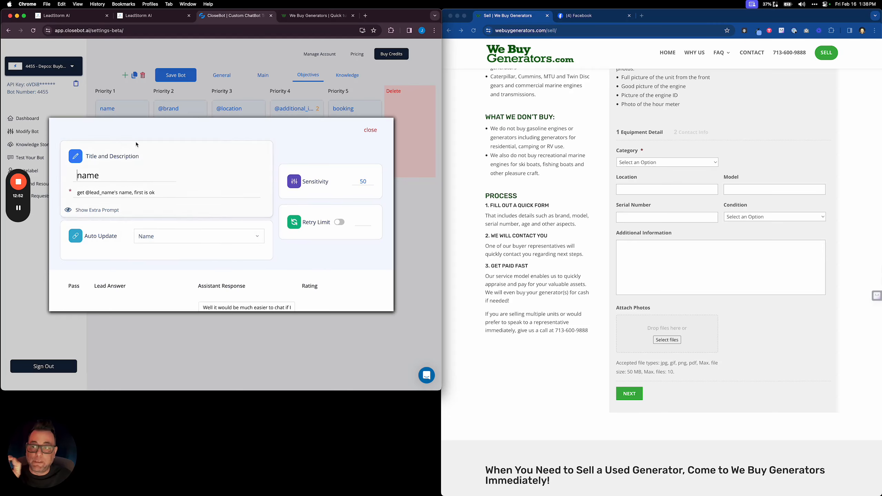
left_click(163, 239)
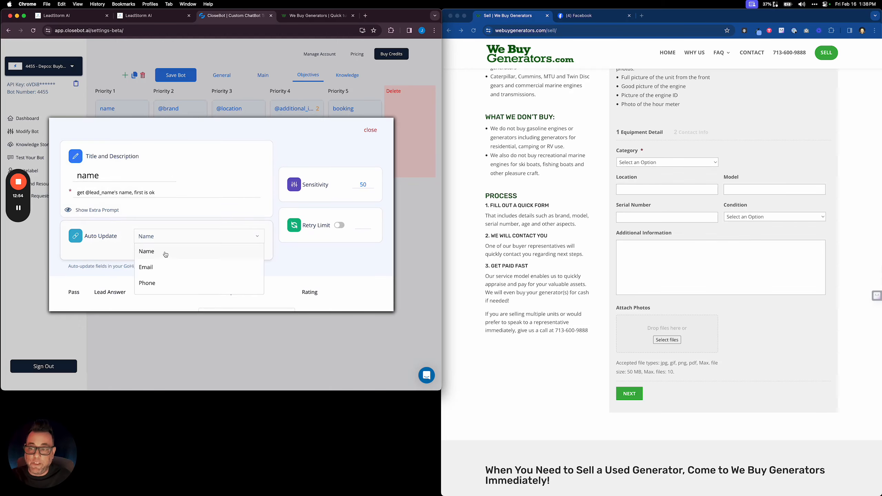
left_click(370, 130)
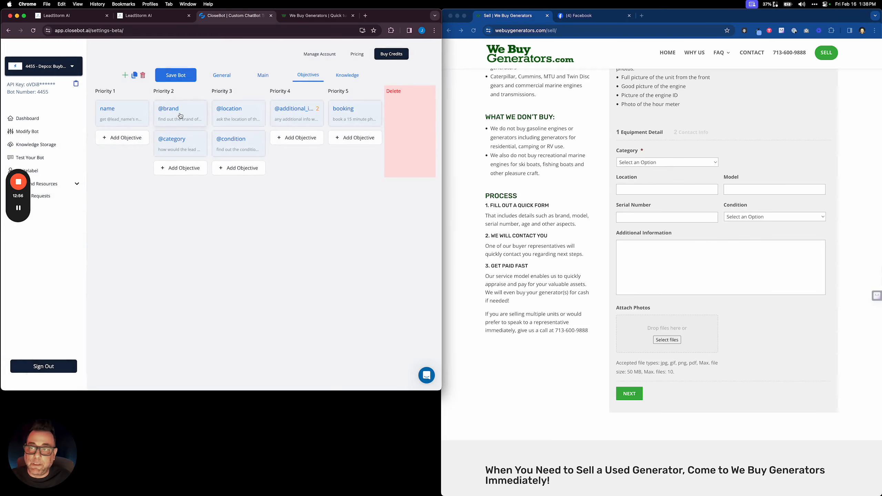
left_click(188, 106)
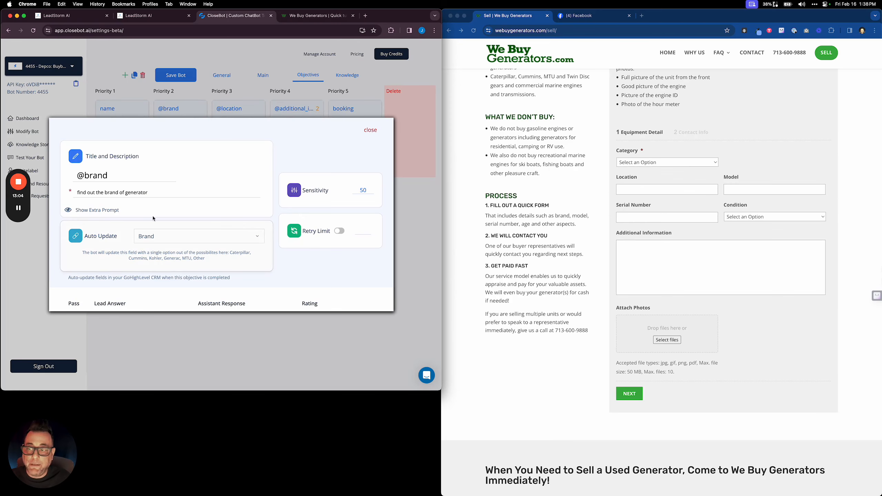
triple_click(152, 193)
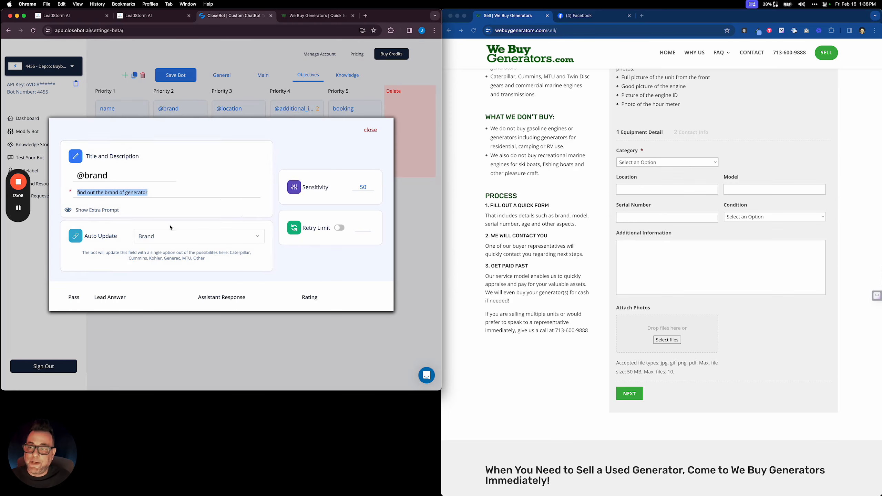
left_click(121, 213)
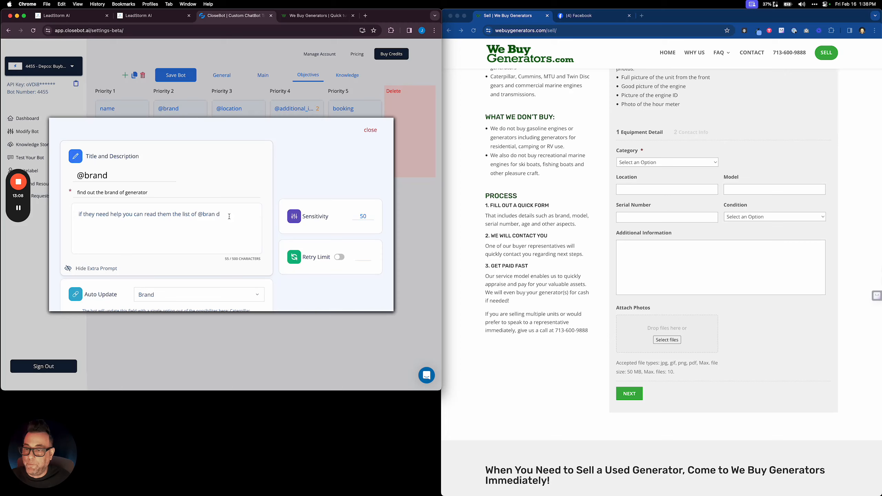
left_click_drag(229, 216, 215, 215)
type("d")
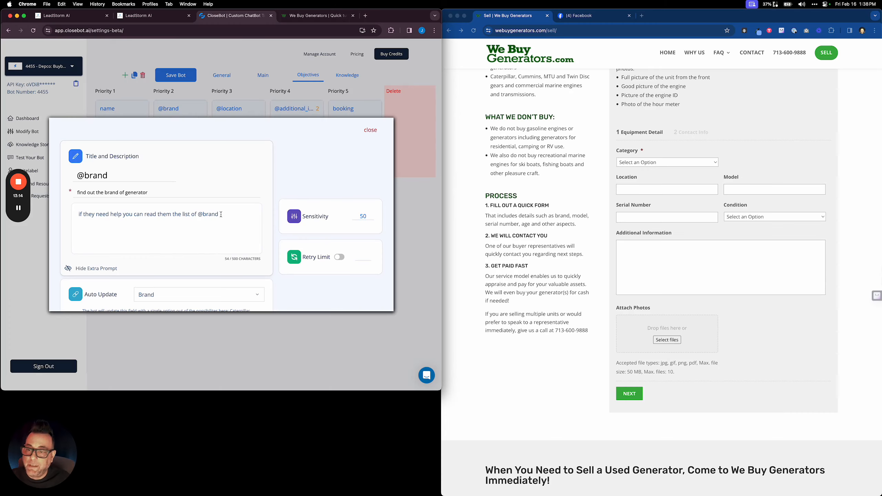
left_click_drag(219, 214, 200, 214)
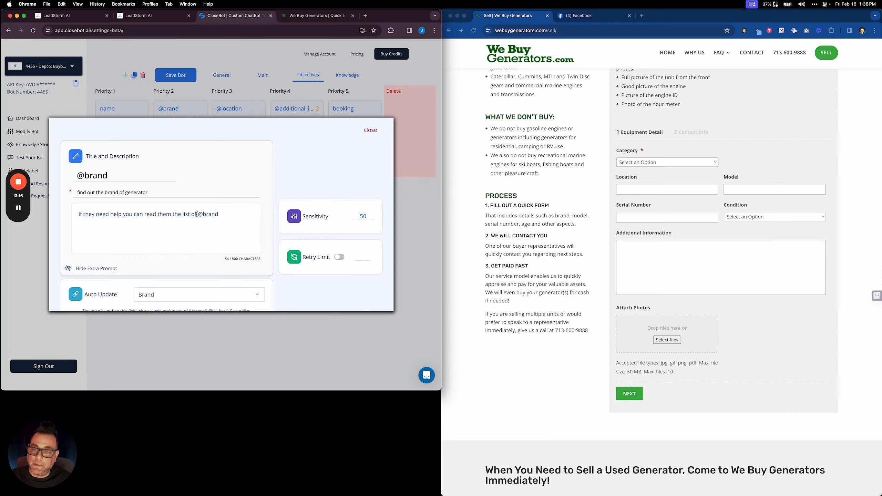
left_click(214, 212)
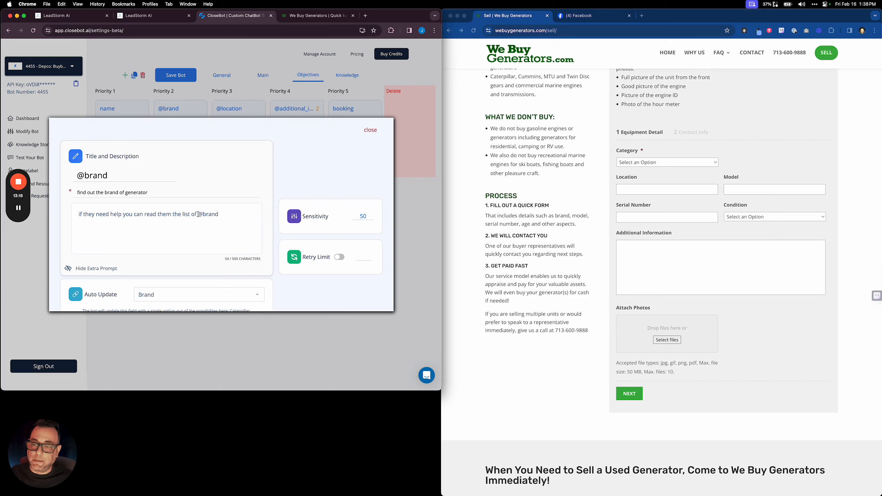
left_click_drag(197, 214, 227, 215)
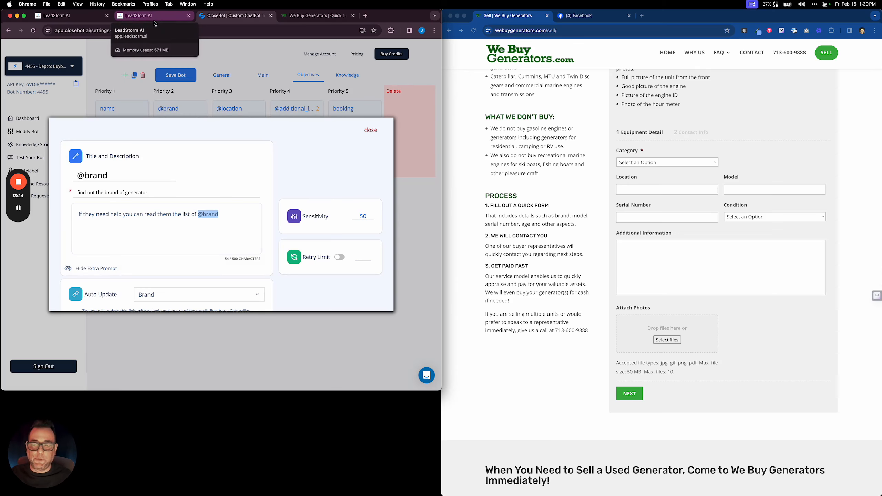
left_click_drag(197, 214, 215, 214)
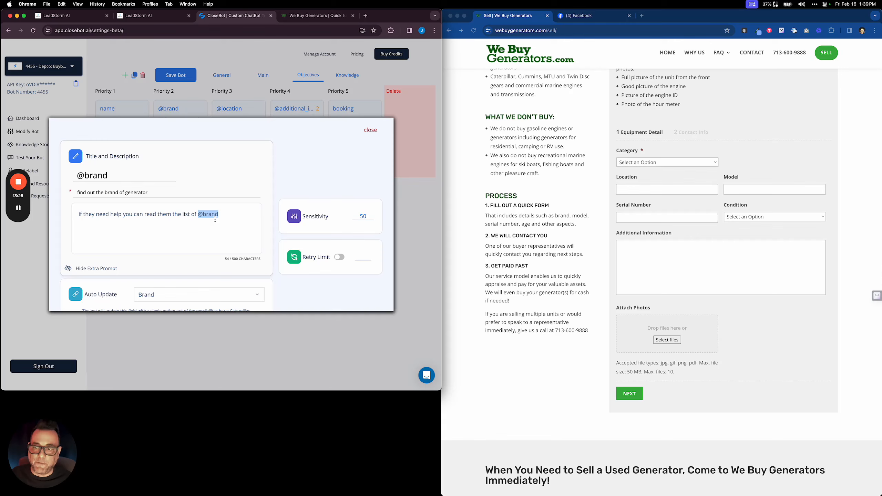
left_click(370, 131)
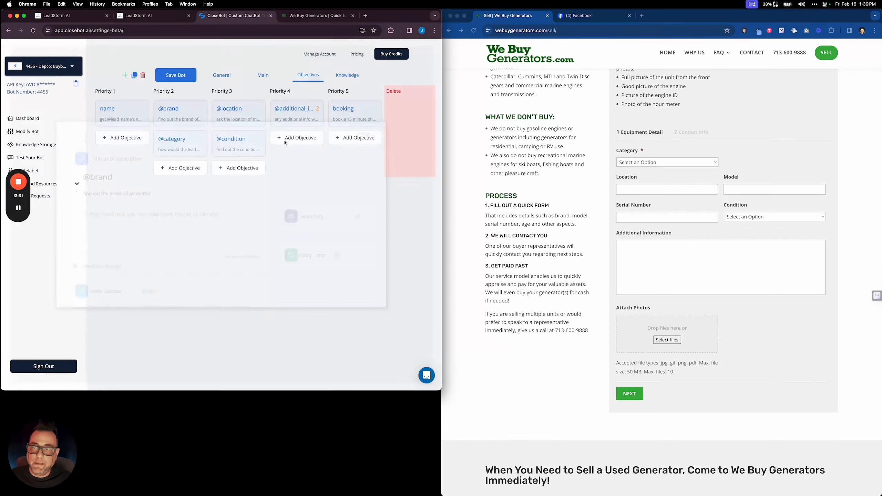
left_click(188, 142)
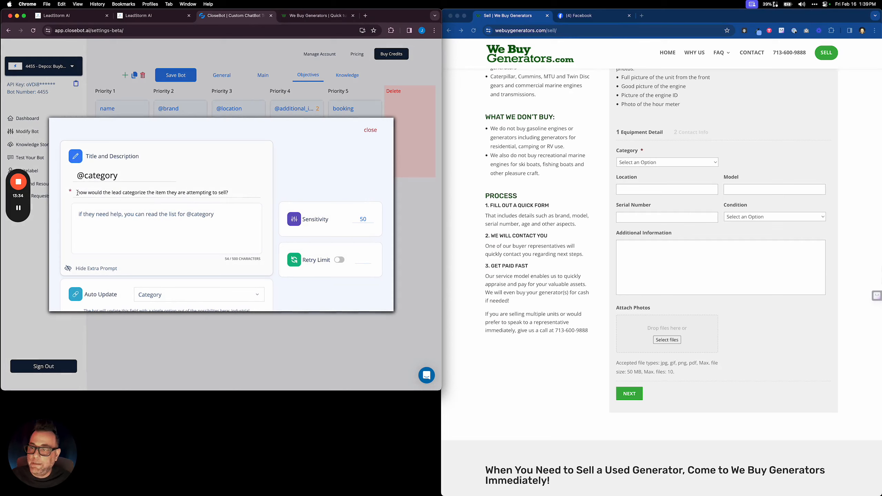
left_click_drag(78, 192, 244, 191)
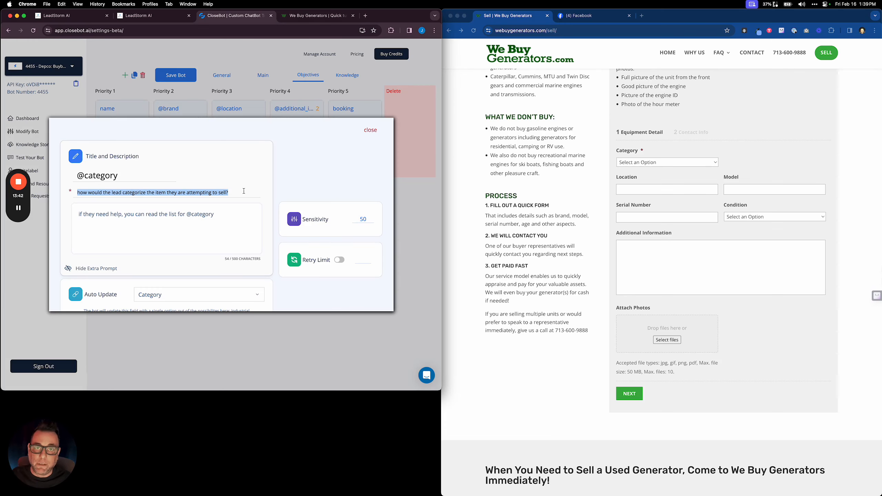
left_click(370, 130)
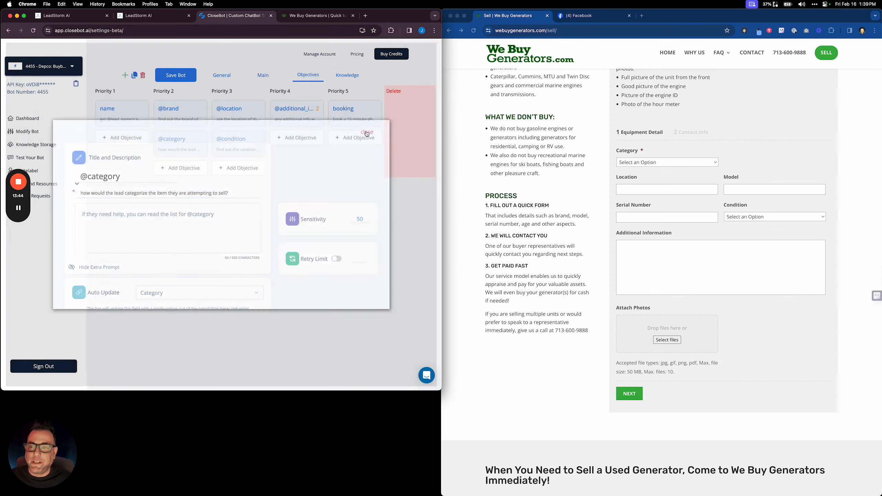
left_click(224, 116)
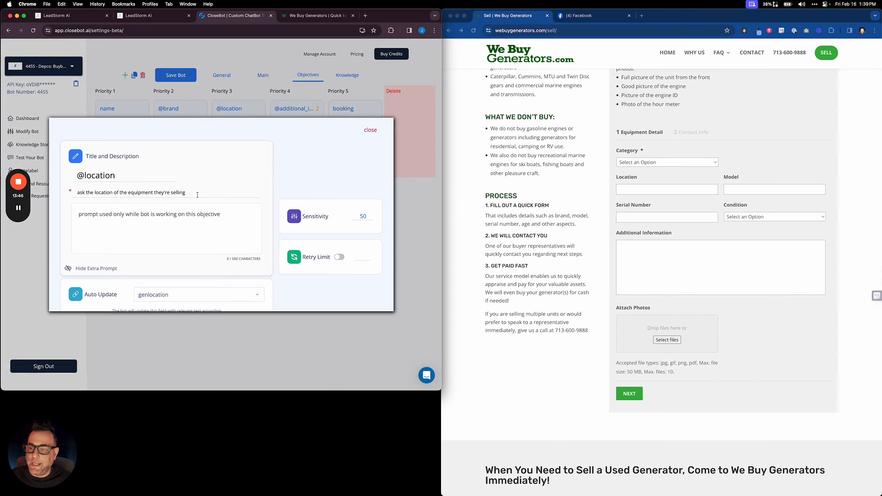
left_click(370, 130)
left_click(253, 142)
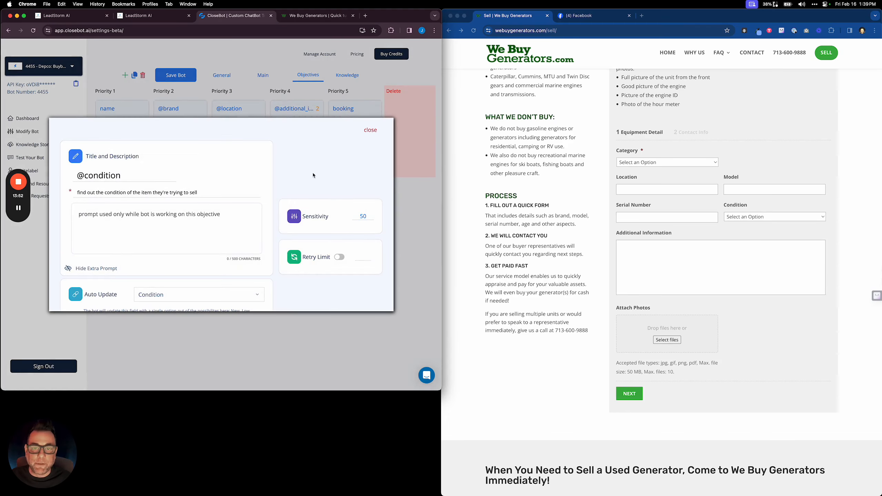
left_click(370, 129)
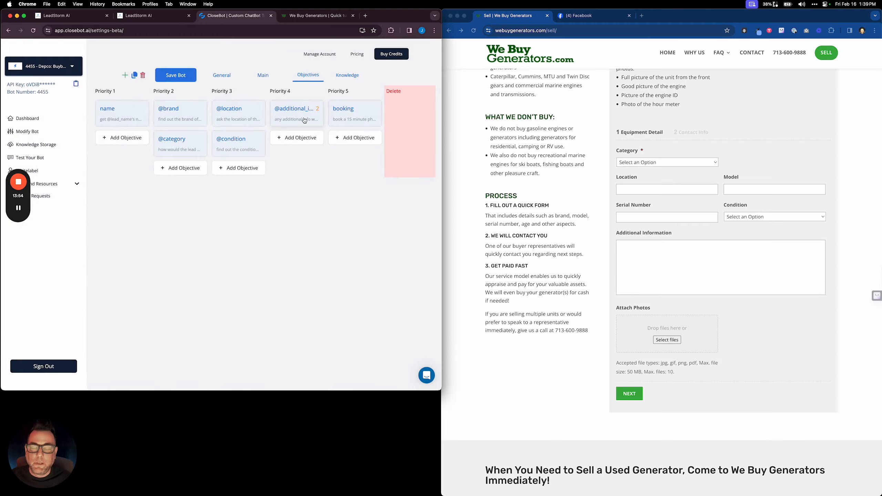
left_click(304, 119)
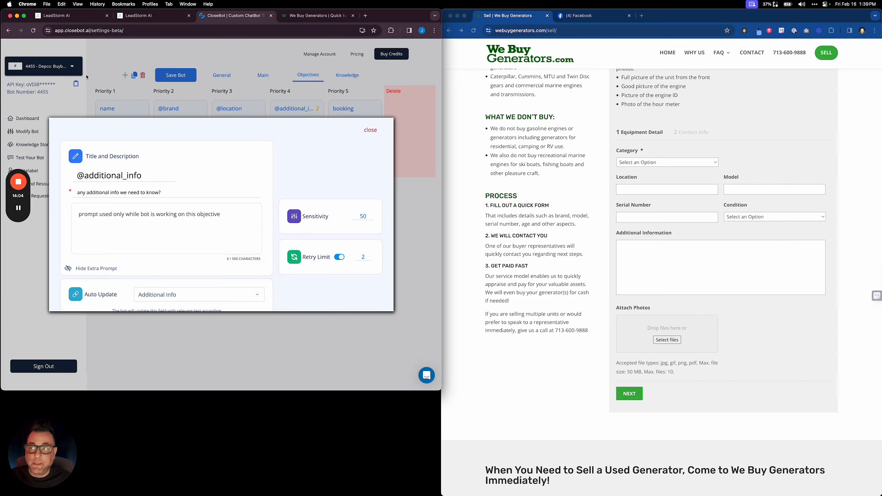
left_click(70, 16)
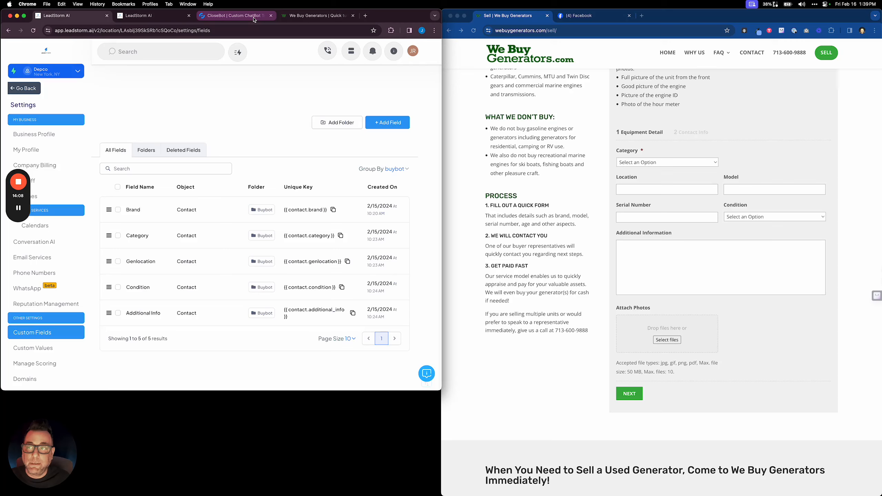
left_click(231, 16)
mouse_move(344, 264)
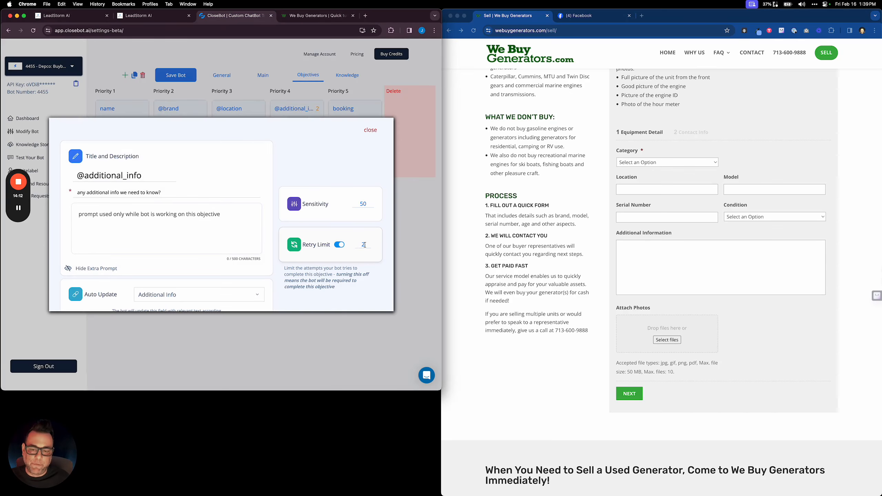
left_click(339, 246)
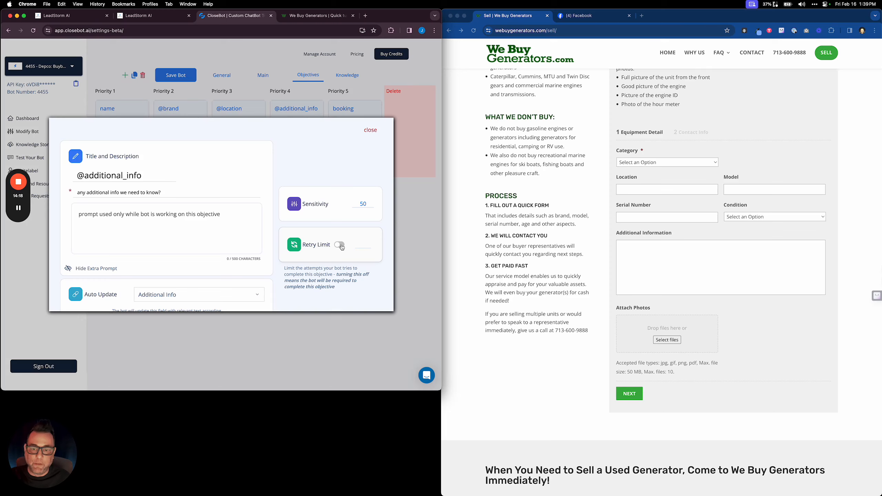
left_click(341, 246)
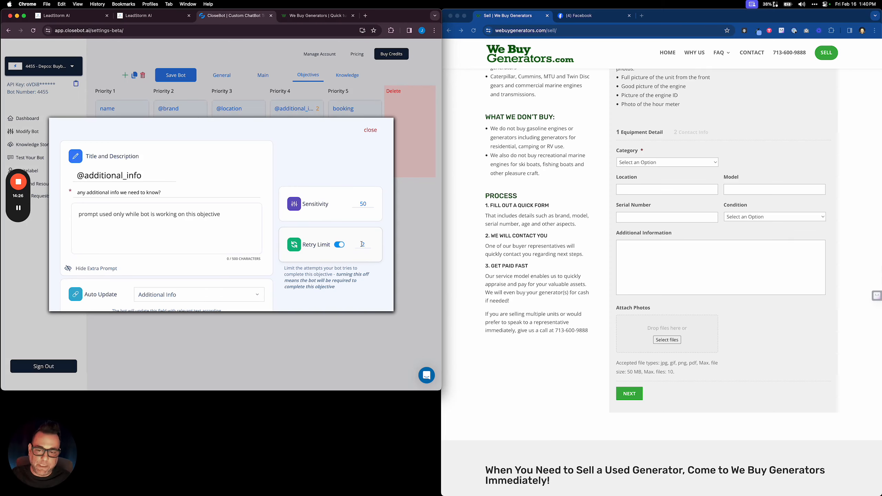
double_click(362, 244)
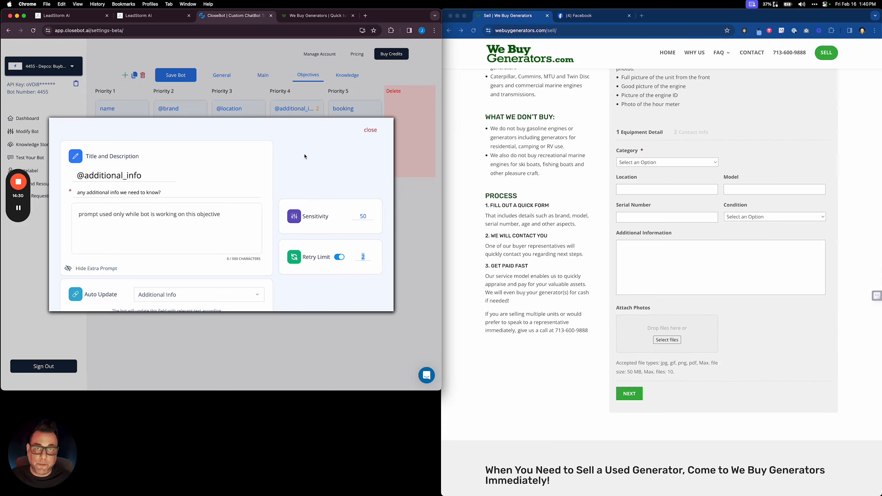
left_click(370, 130)
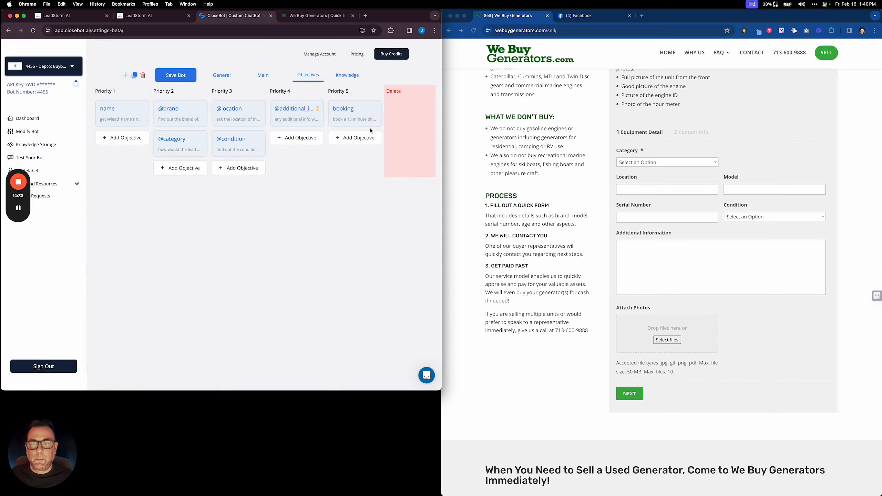
Step: Open the booking objective and highlight the calendar ID in its Calendar Auto Update setting
left_click(348, 113)
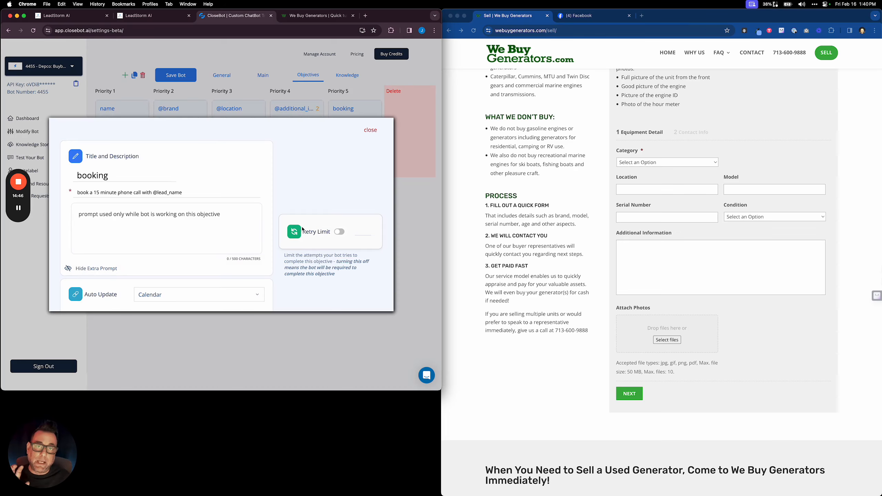
scroll(314, 231, "down", 2)
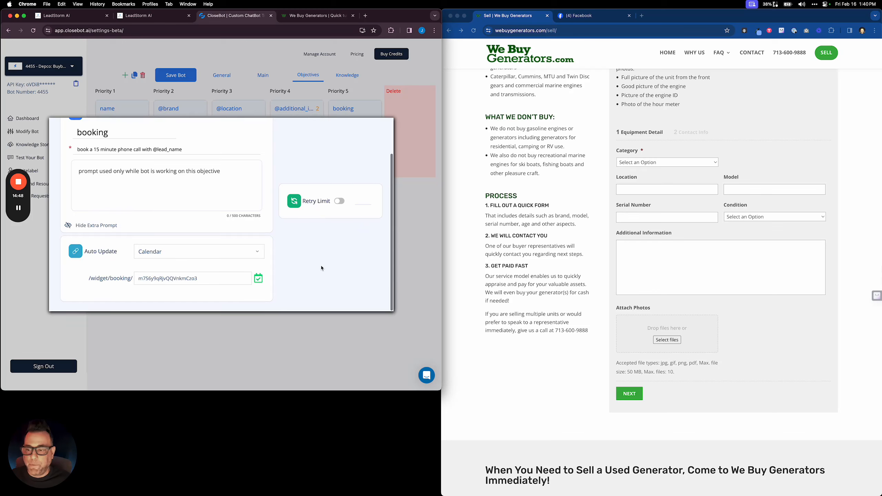
left_click_drag(198, 278, 125, 275)
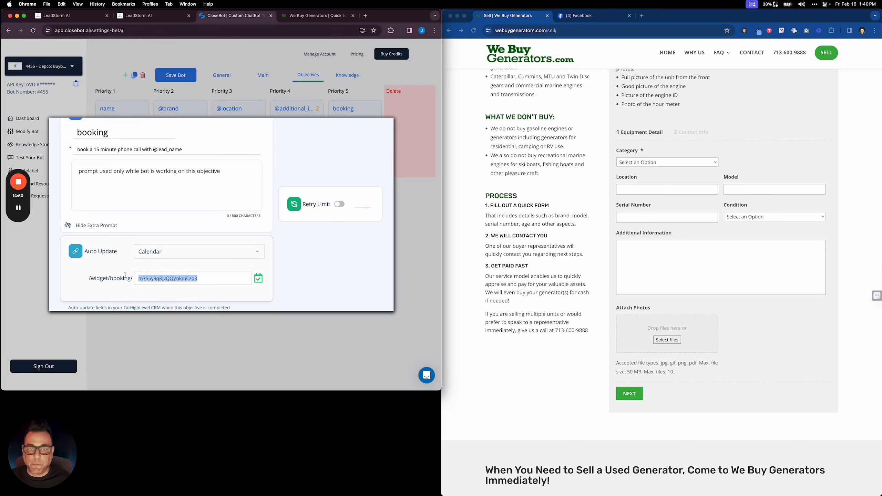
Step: Switch to the calendar settings in LeadStorm AI and copy the Testing calendar's permanent link from its sharing options
key("super+1")
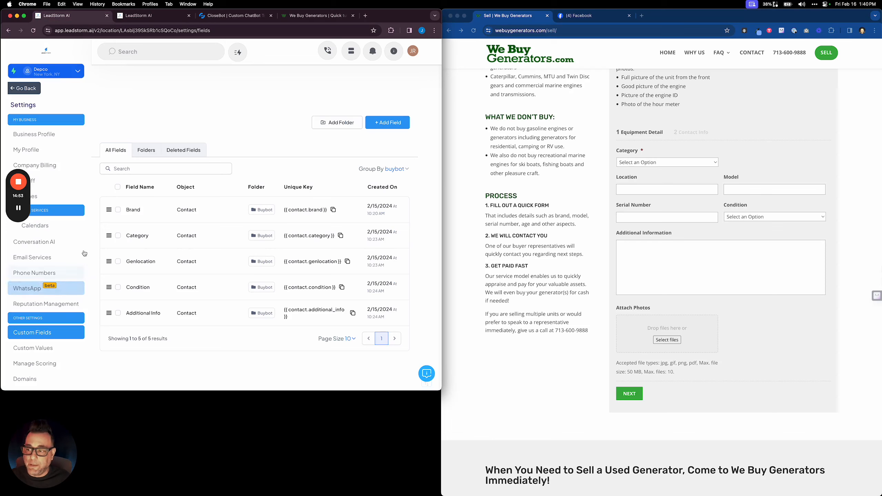
left_click(65, 229)
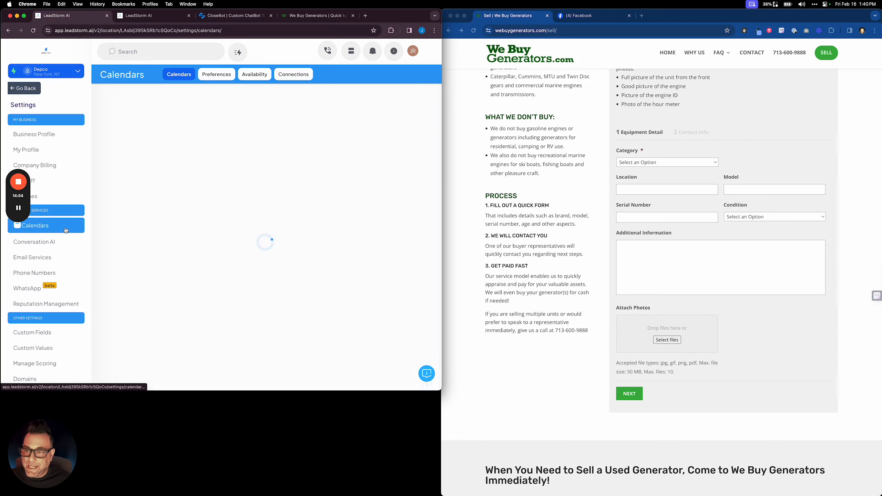
left_click(289, 75)
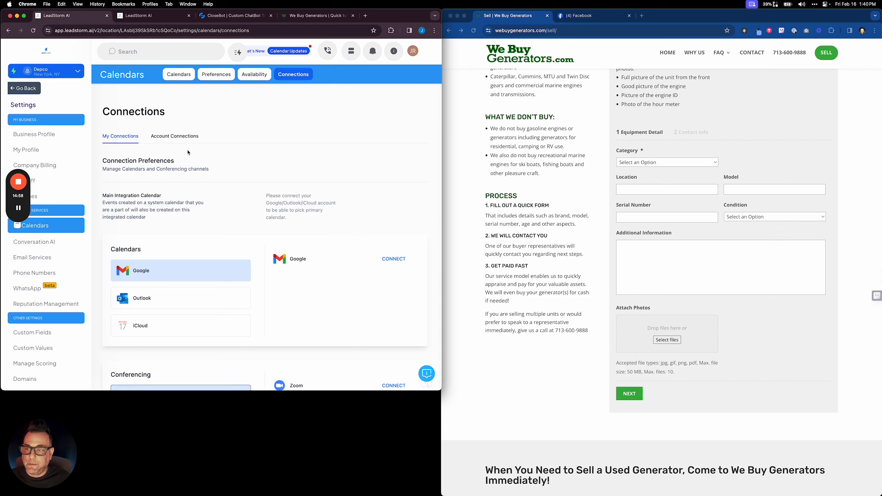
left_click(182, 75)
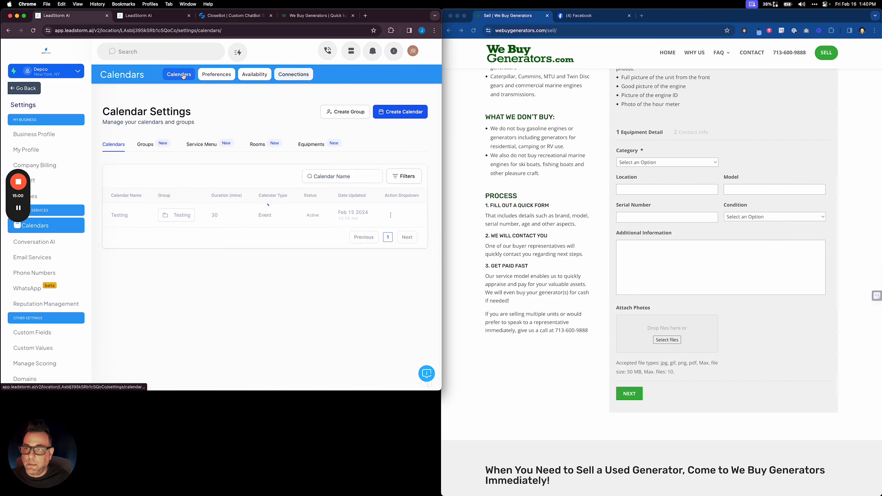
left_click(390, 216)
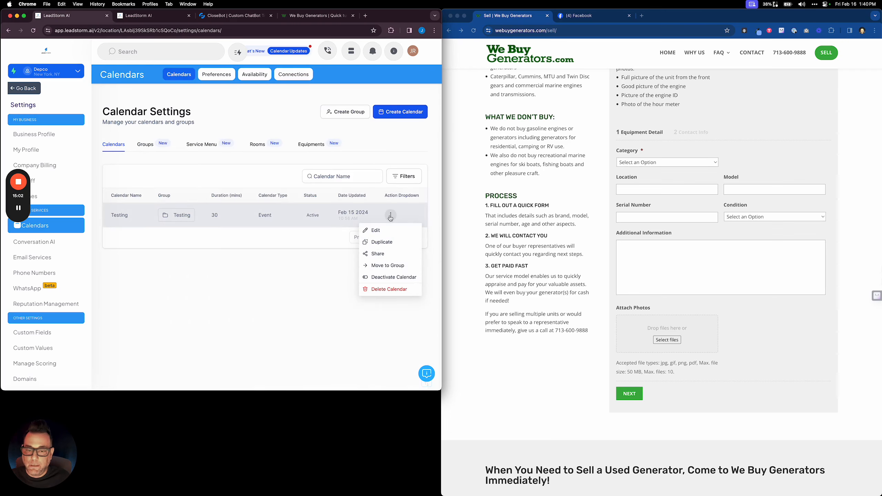
left_click(387, 253)
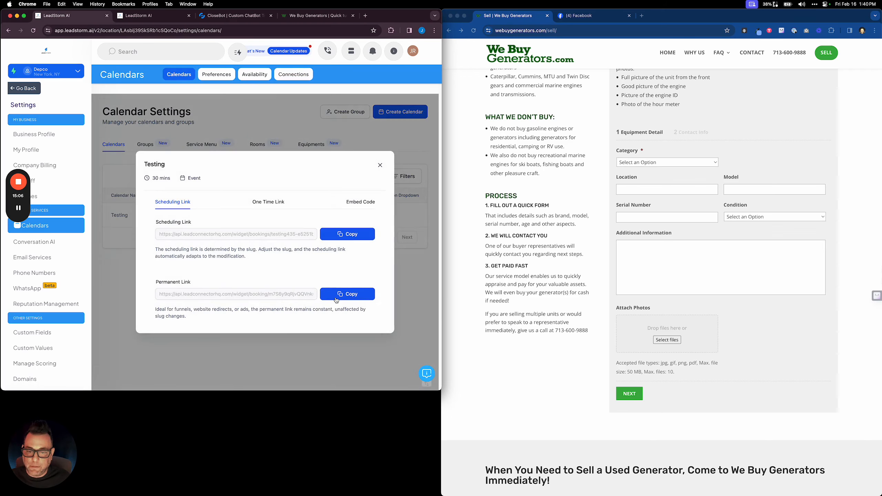
left_click(337, 299)
Step: Paste the permanent link into a new browser tab's address, highlight the ID after /widget/booking/, and return to CloseBot's booking objective
left_click(365, 15)
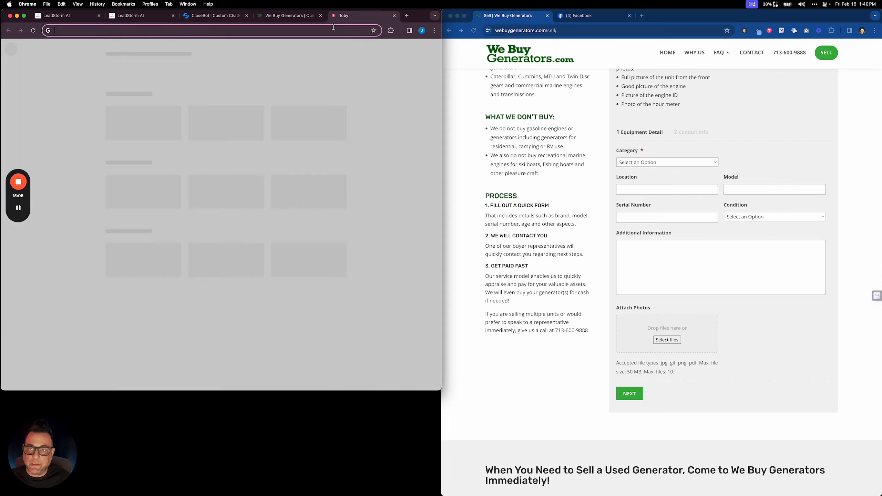
key("super+v")
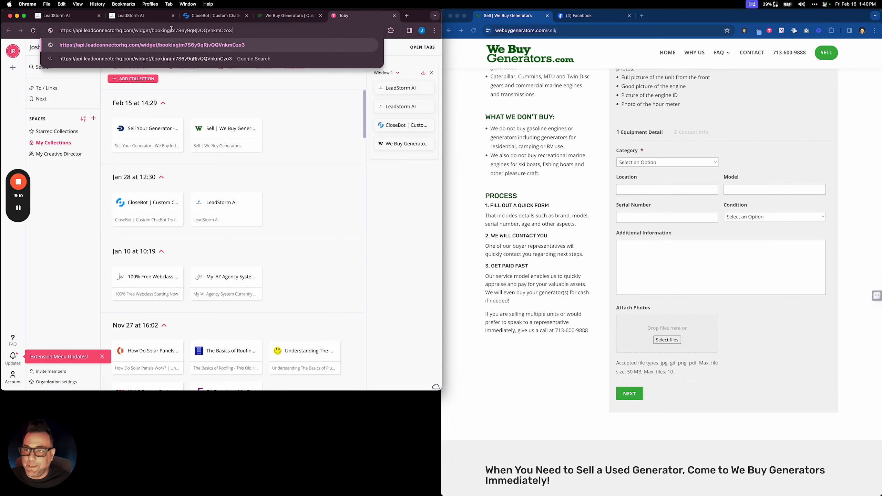
key("alt+shift+Left")
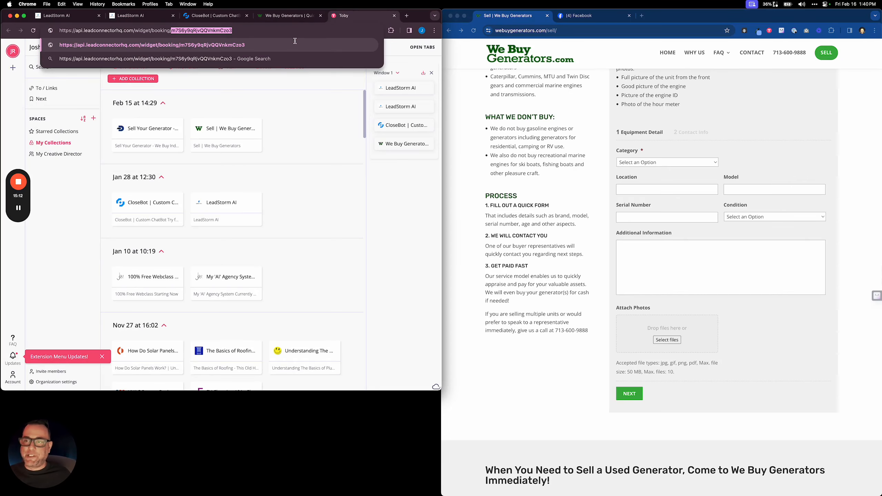
left_click(214, 15)
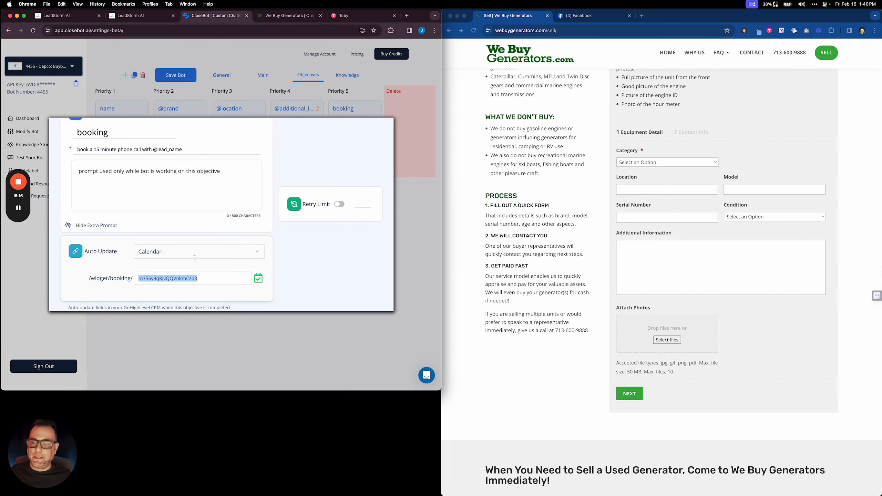
Step: Highlight the 15 in the booking objective's description, review its Calendar Auto Update setting, and close the objective
scroll(210, 221, "up", 2)
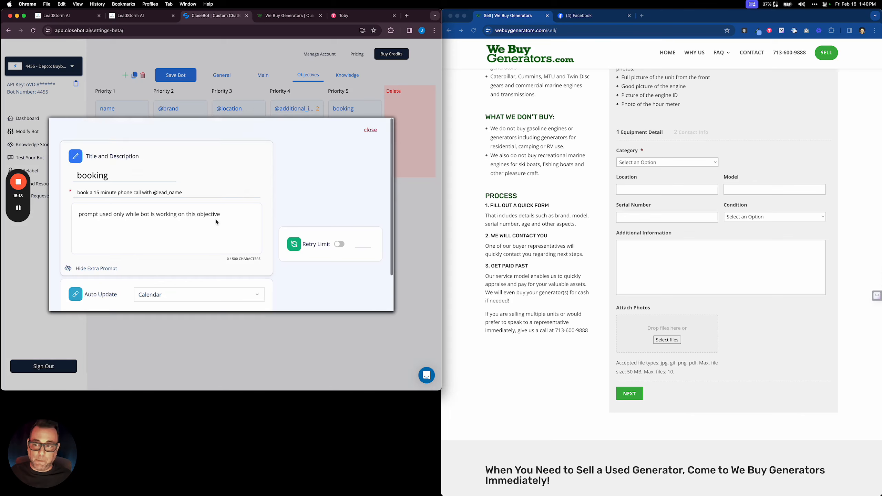
double_click(96, 193)
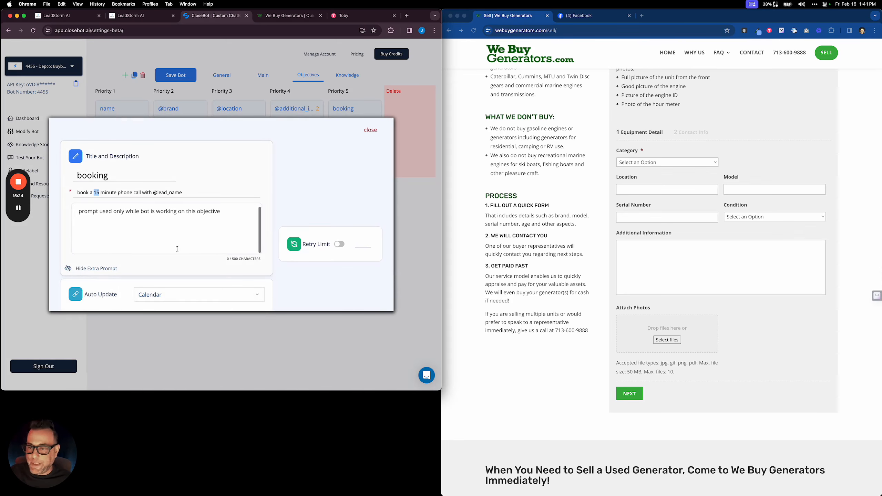
scroll(177, 250, "down", 2)
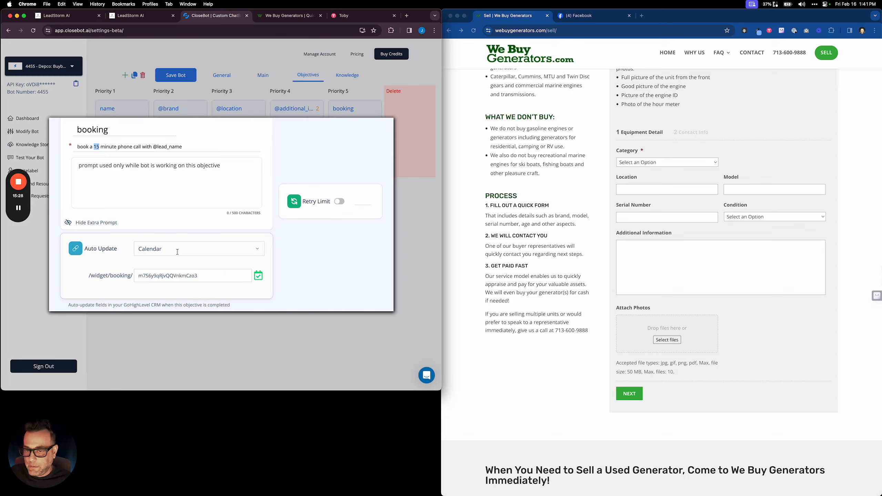
scroll(208, 250, "up", 2)
left_click(393, 106)
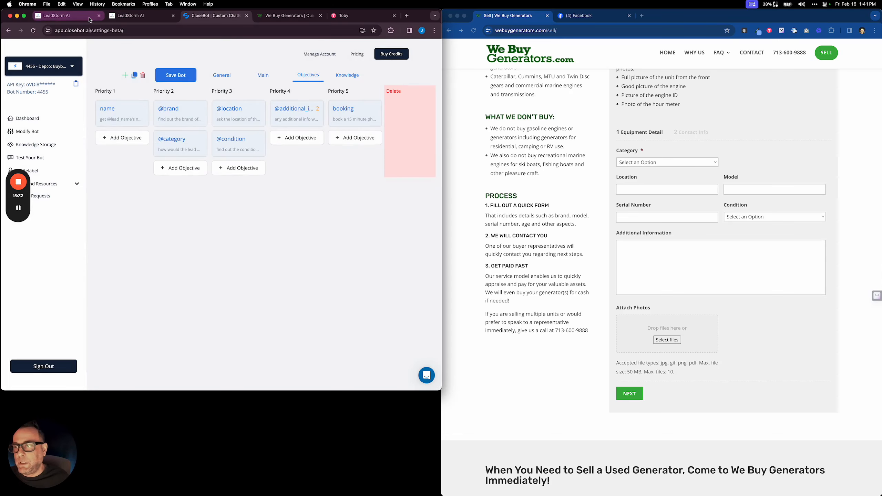
Step: Compare the bot's main prompt settings with its objectives, finishing on the main prompt settings
left_click(263, 76)
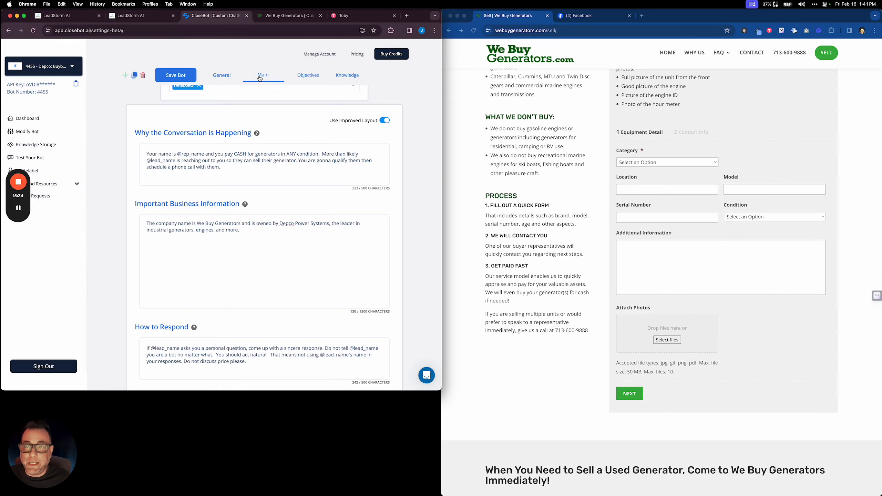
left_click(310, 77)
left_click(267, 79)
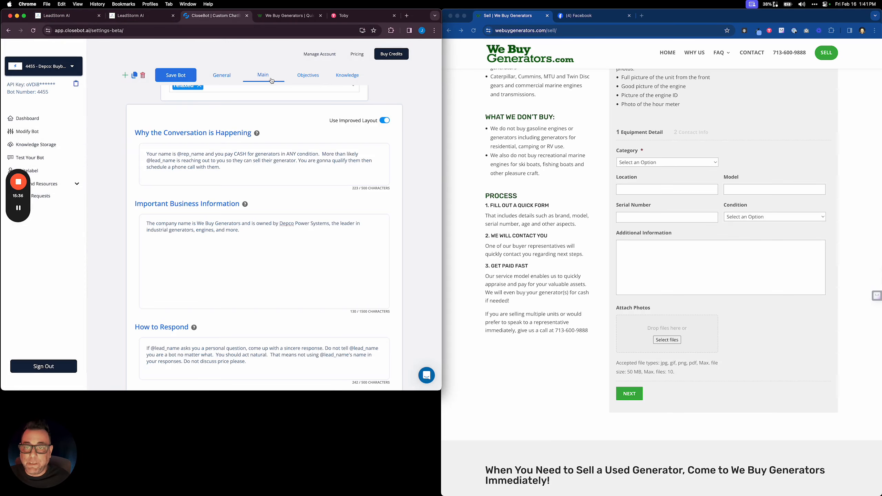
left_click(309, 81)
left_click(268, 80)
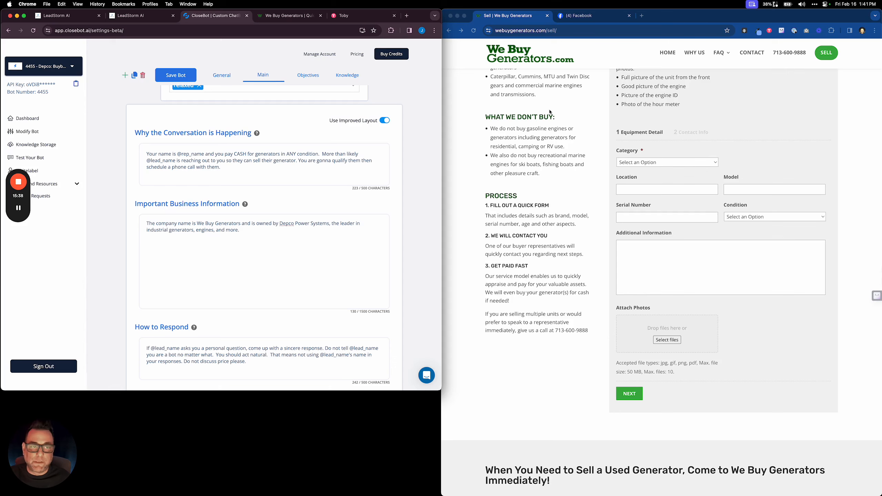
Step: Switch to Facebook, review the bot's Messenger conversation on the We Buy Generators page, and return to the website's Sell form
left_click(572, 21)
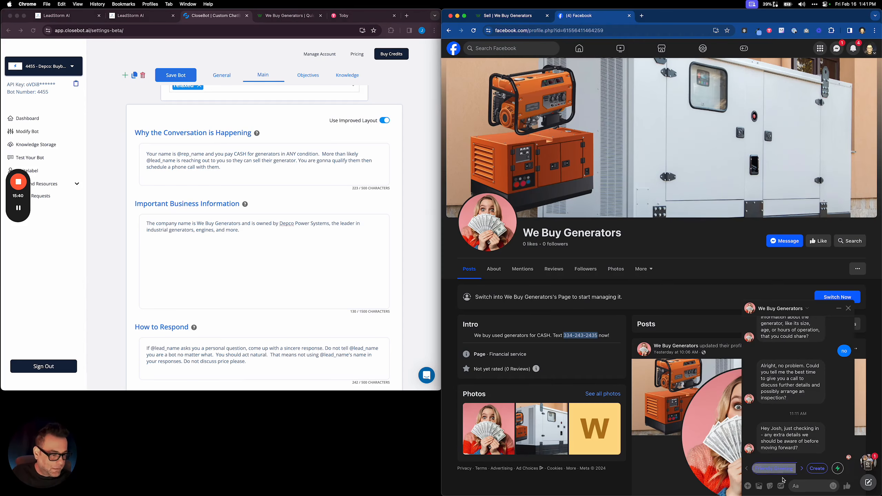
scroll(796, 435, "down", 5)
scroll(796, 423, "up", 10)
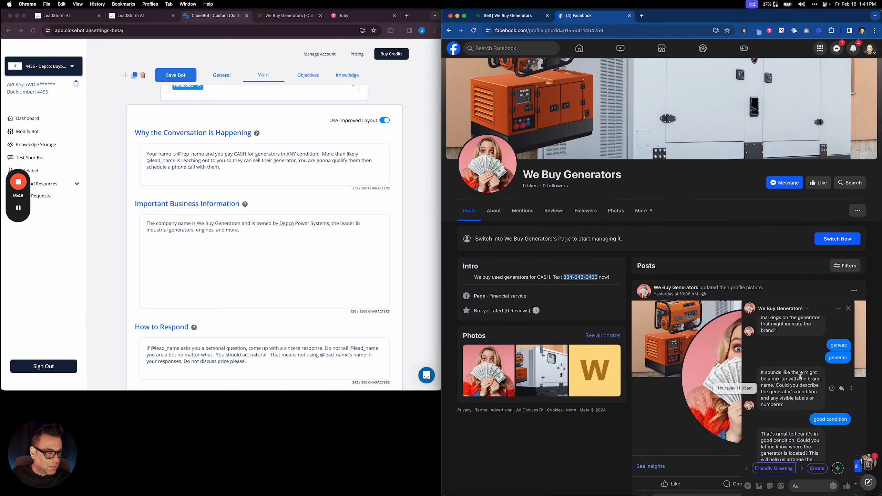
scroll(800, 377, "up", 10)
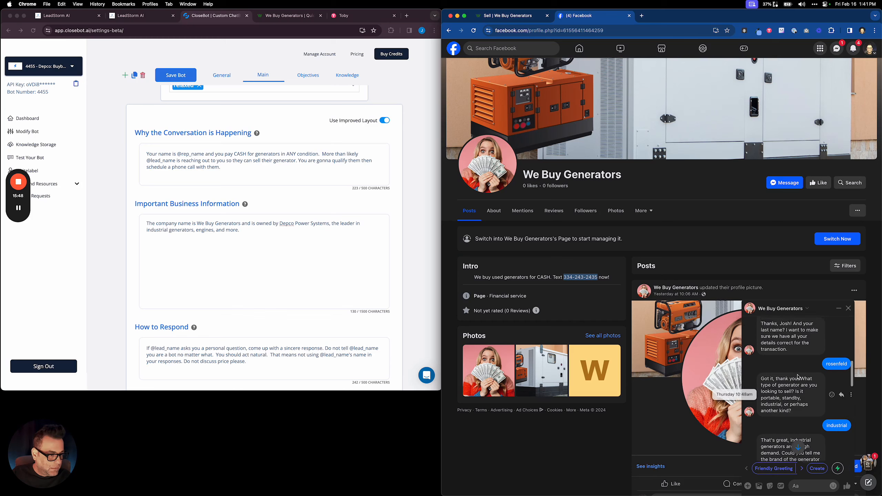
scroll(798, 377, "up", 3)
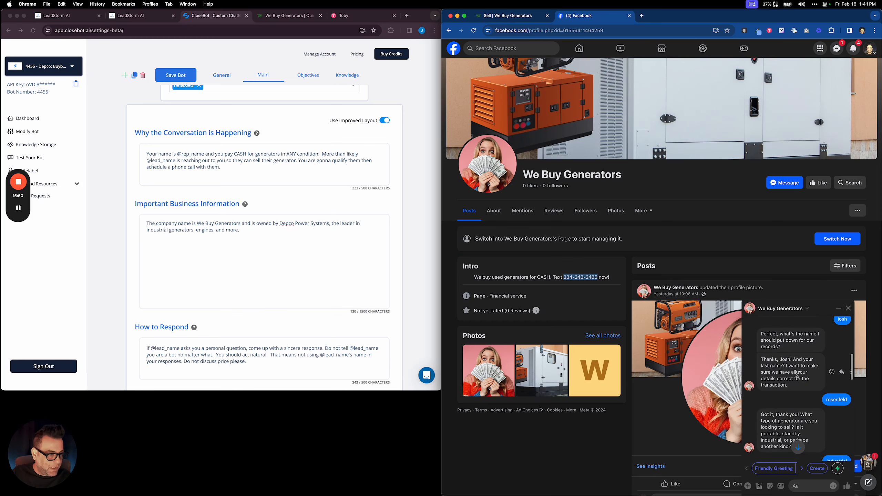
scroll(797, 375, "down", 5)
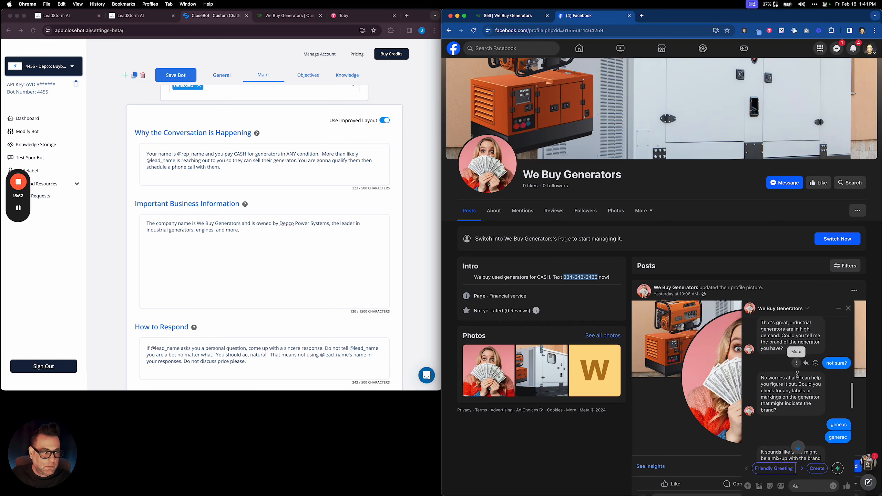
scroll(797, 375, "down", 8)
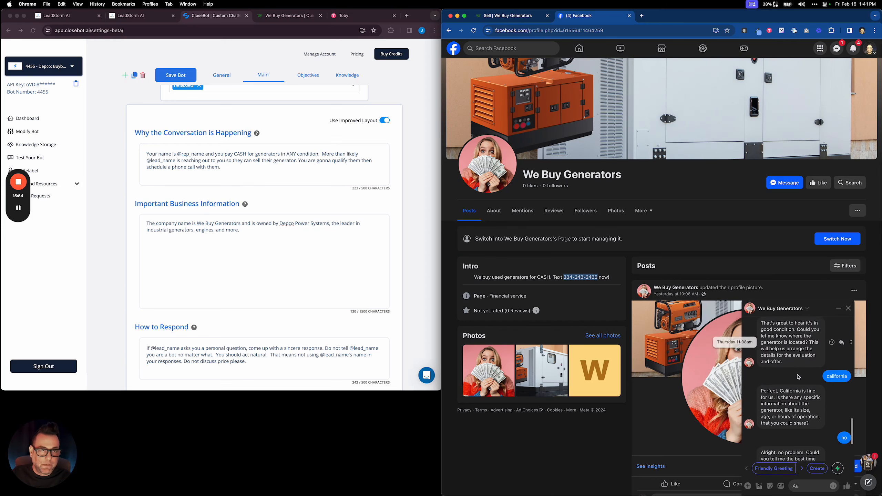
scroll(798, 377, "down", 5)
left_click(494, 18)
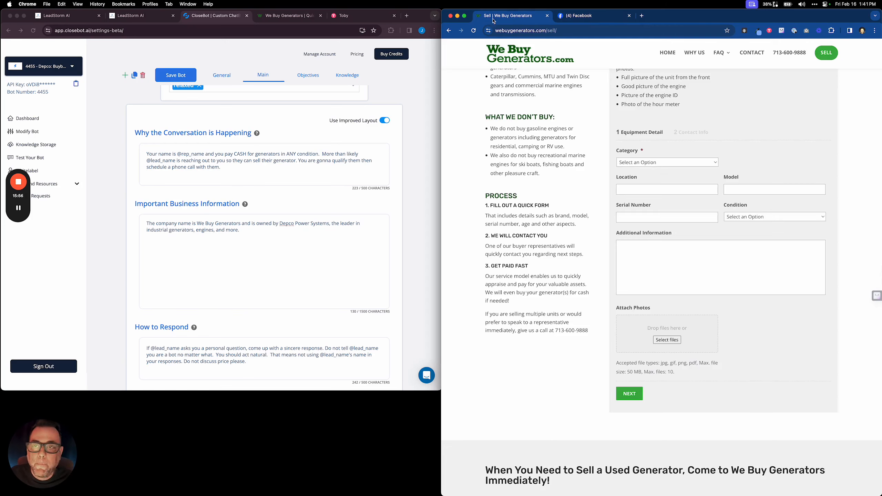
Step: Switch to LeadStorm AI's CloseBot V2 workflow list and open the "0: Skip Gathered Info" workflow to view all its branches
left_click(90, 15)
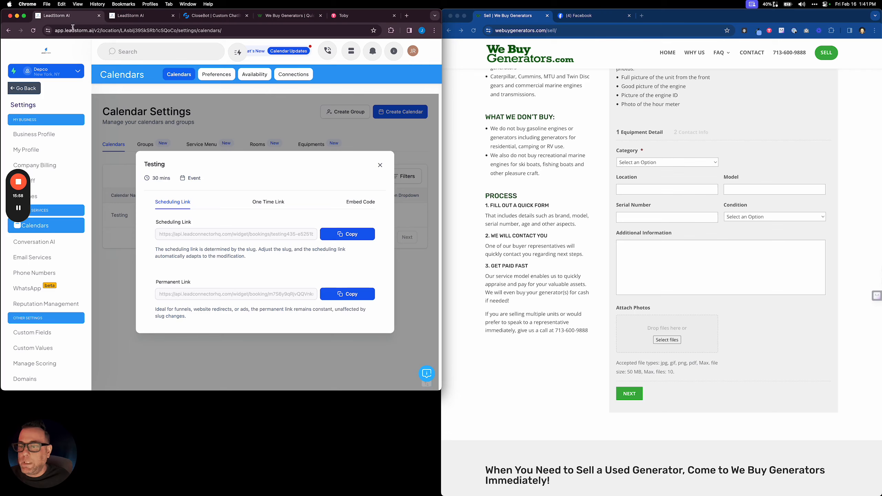
left_click(145, 17)
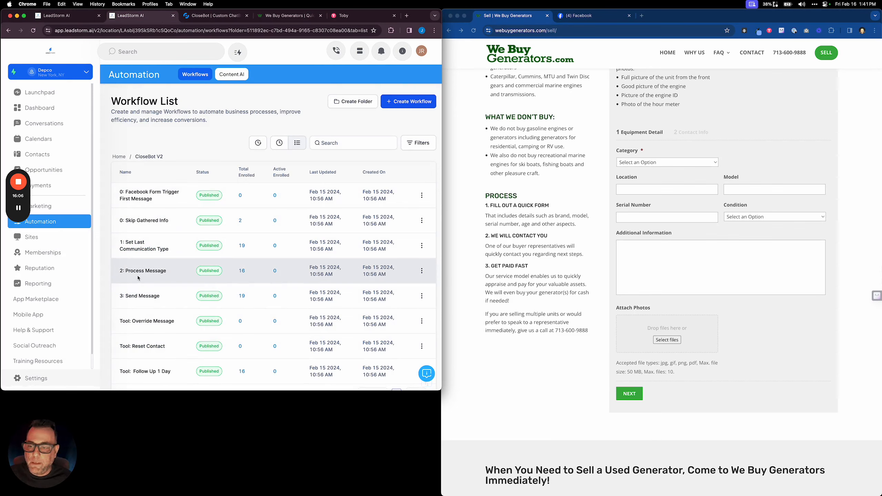
left_click(142, 223)
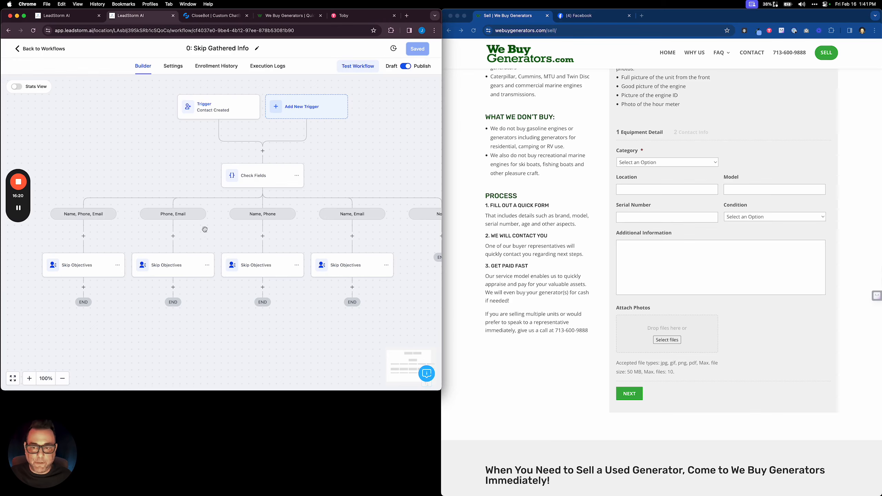
left_click_drag(307, 232, 279, 229)
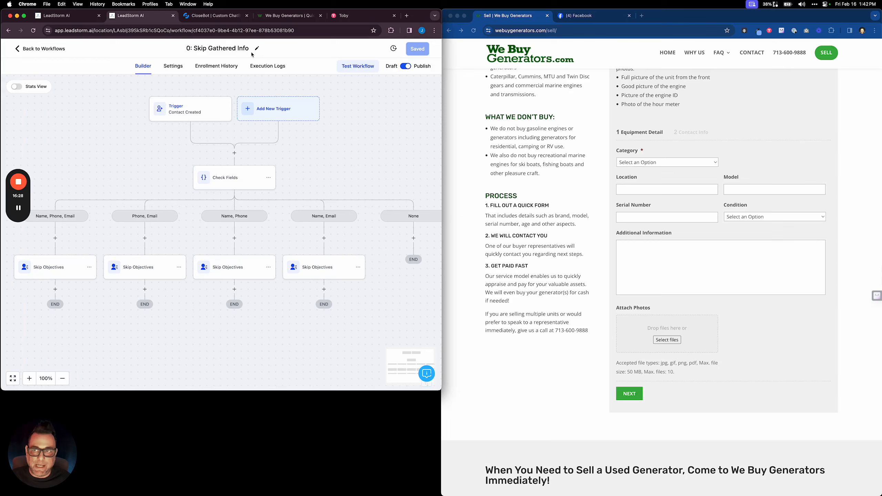
Step: Check the name objective among CloseBot's objectives and return to the "0: Skip Gathered Info" workflow in LeadStorm AI
left_click(224, 20)
left_click(300, 76)
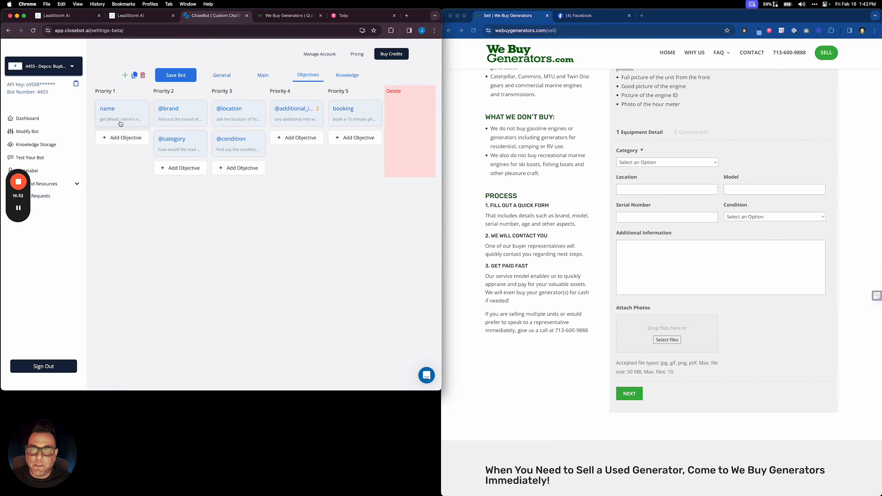
left_click(140, 16)
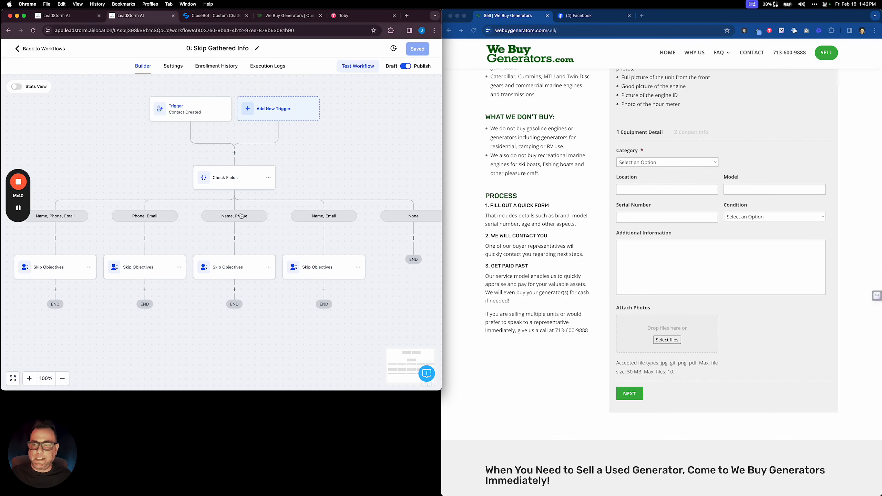
Step: Examine the Check Fields branch conditions and the Name, Phone branch's Skip Objectives action, and switch back to CloseBot's objectives
left_click(231, 190)
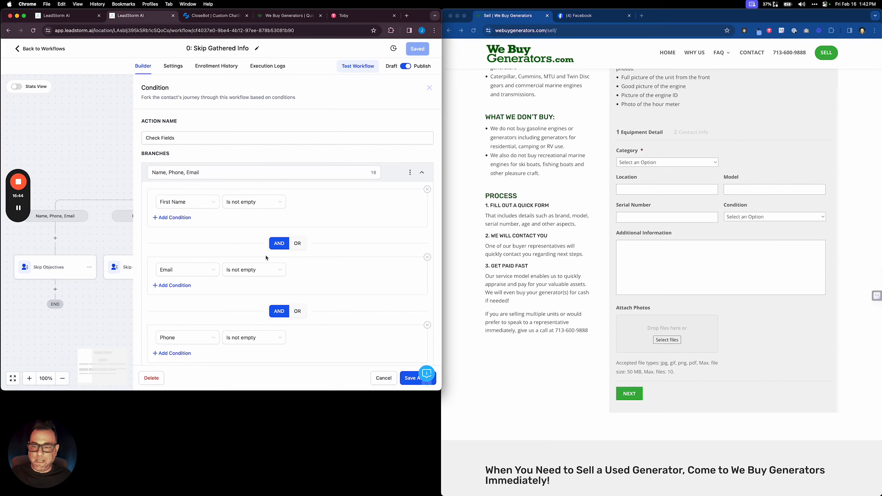
scroll(250, 271, "down", 2)
scroll(238, 290, "down", 1)
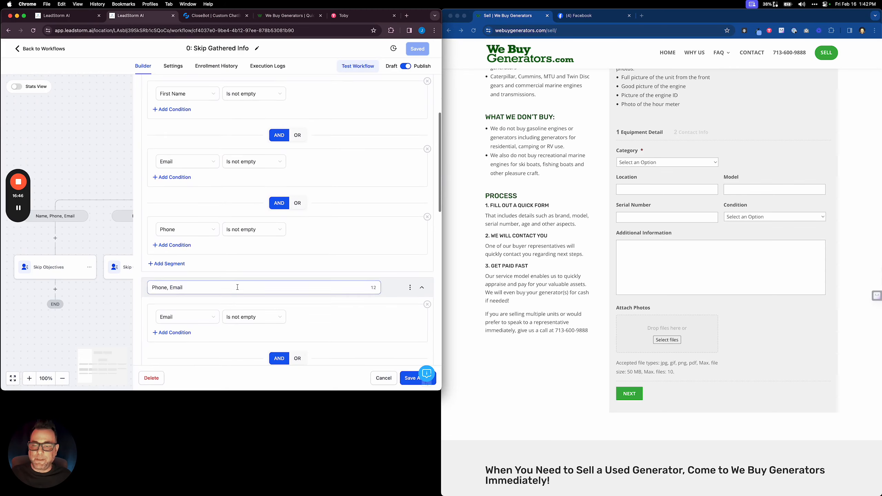
left_click(101, 192)
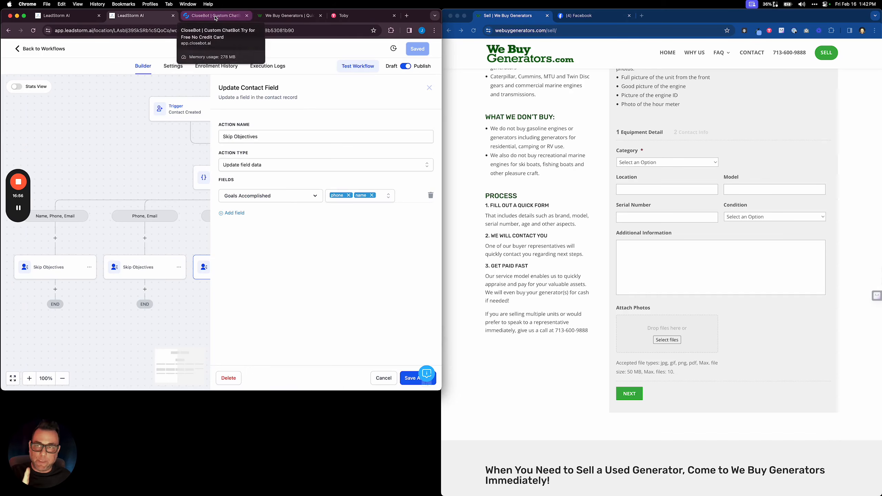
left_click(216, 16)
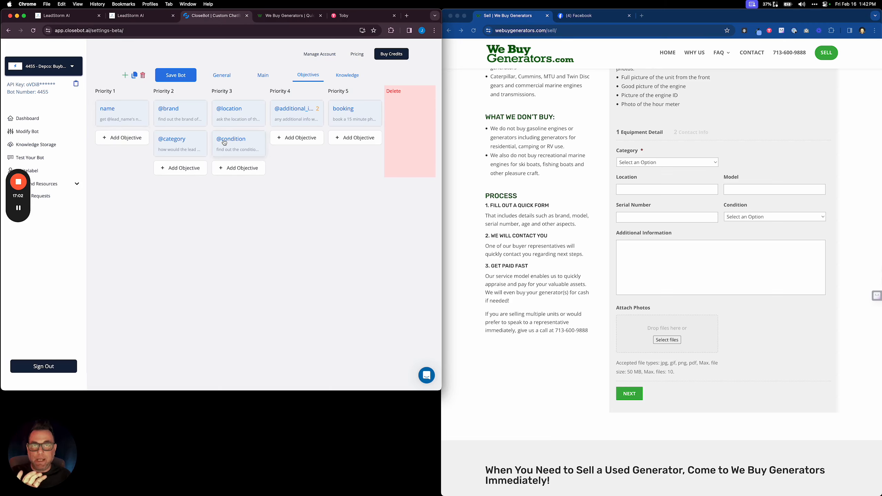
Step: In LeadStorm AI's custom fields, search for "goals" and open the Goals Accomplished field for editing
left_click(88, 20)
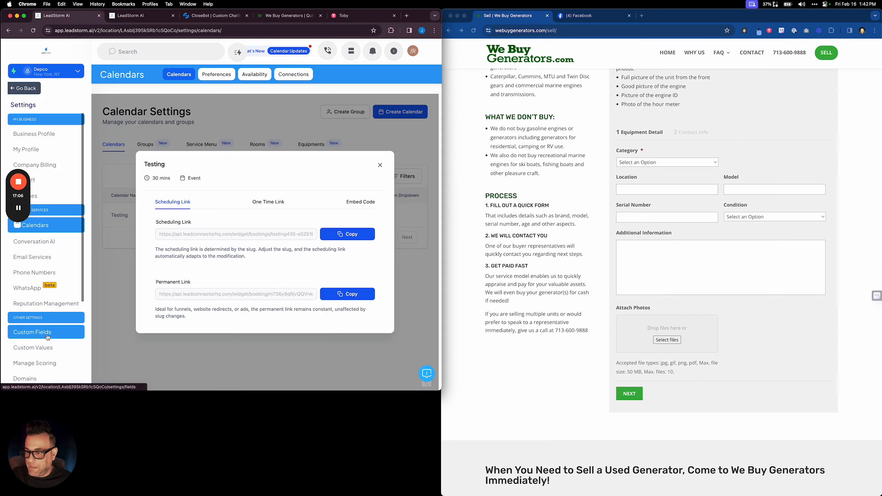
left_click(35, 333)
left_click(137, 168)
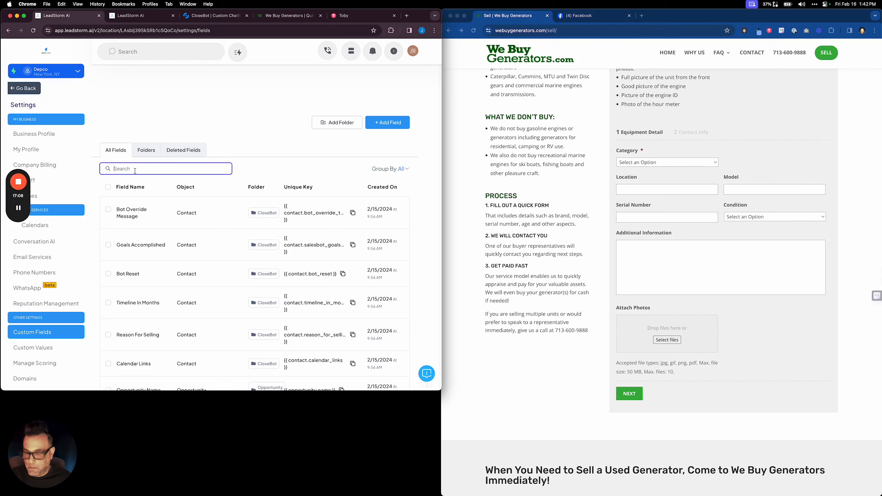
type("goals")
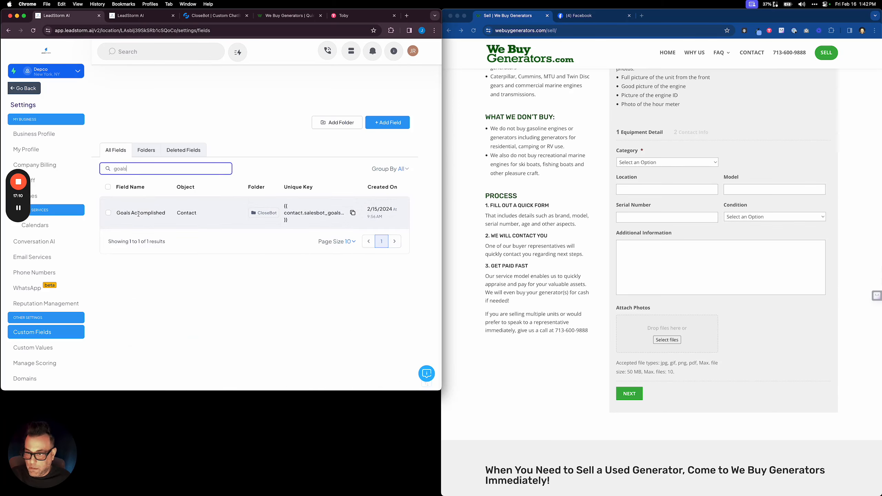
left_click(108, 213)
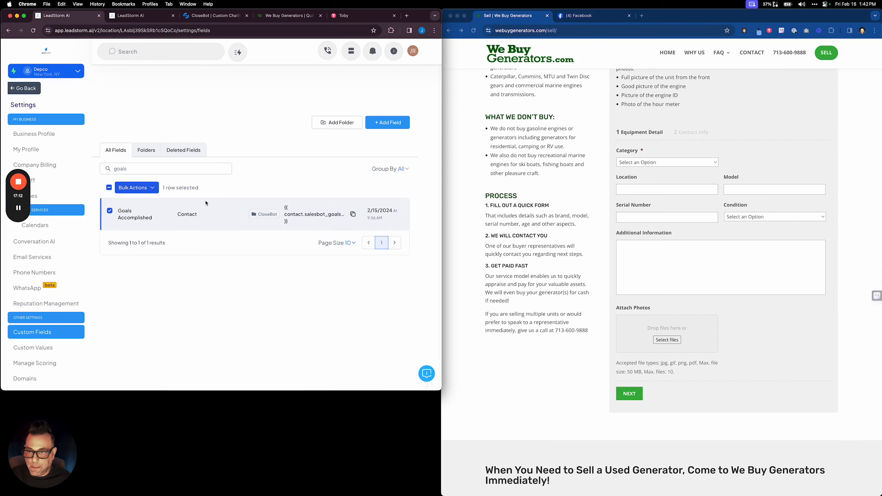
left_click(156, 188)
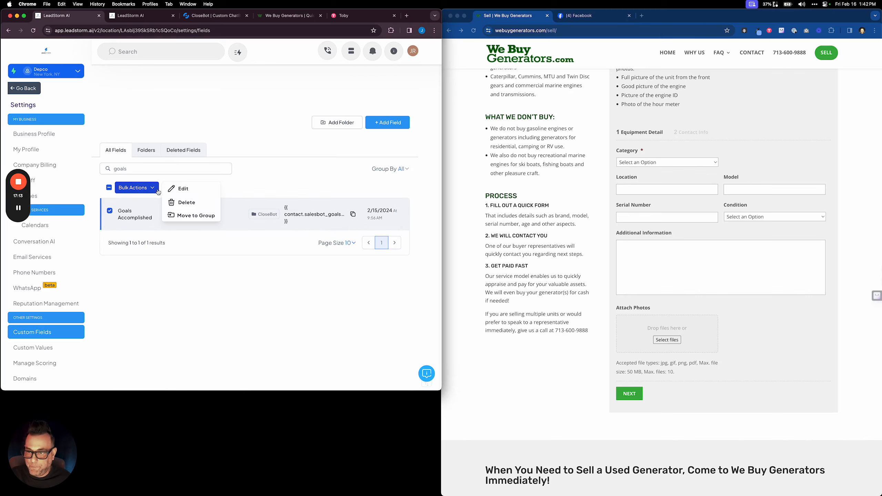
left_click(182, 194)
scroll(179, 292, "down", 3)
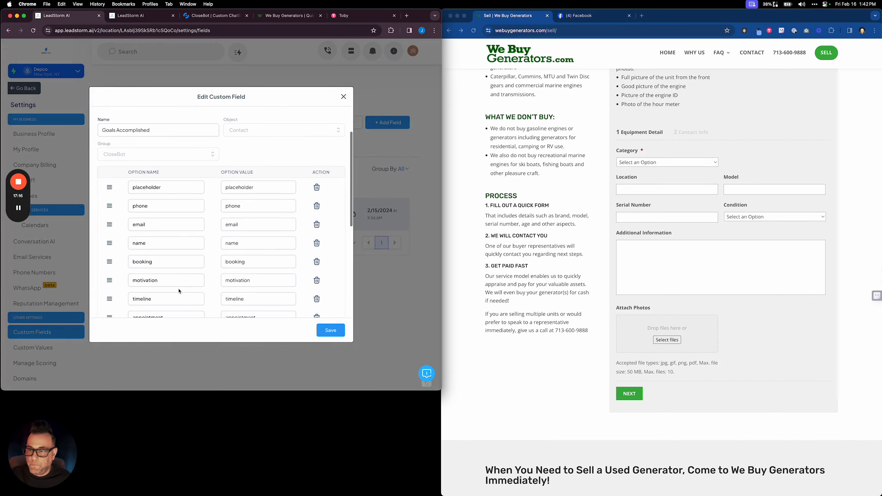
scroll(146, 285, "down", 8)
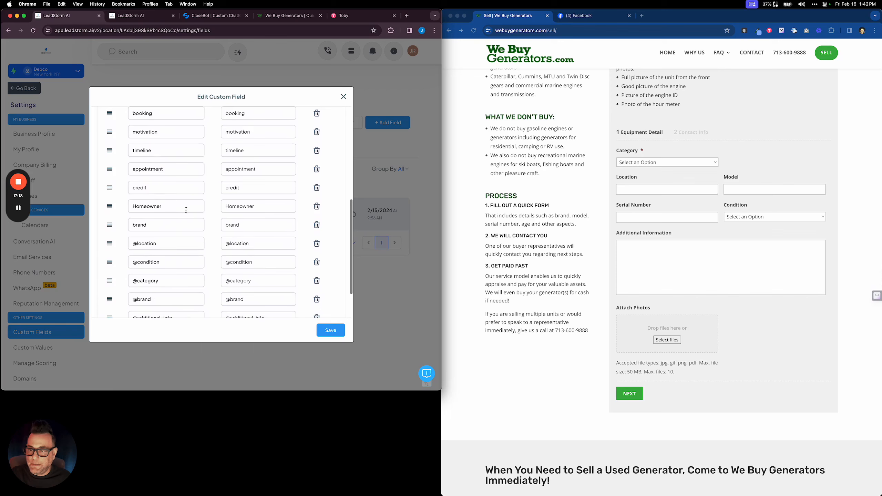
scroll(184, 276, "down", 3)
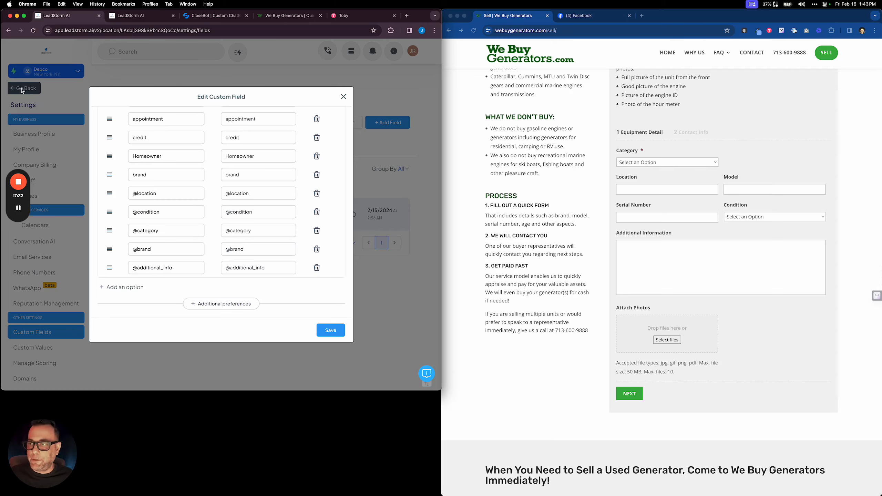
left_click(344, 96)
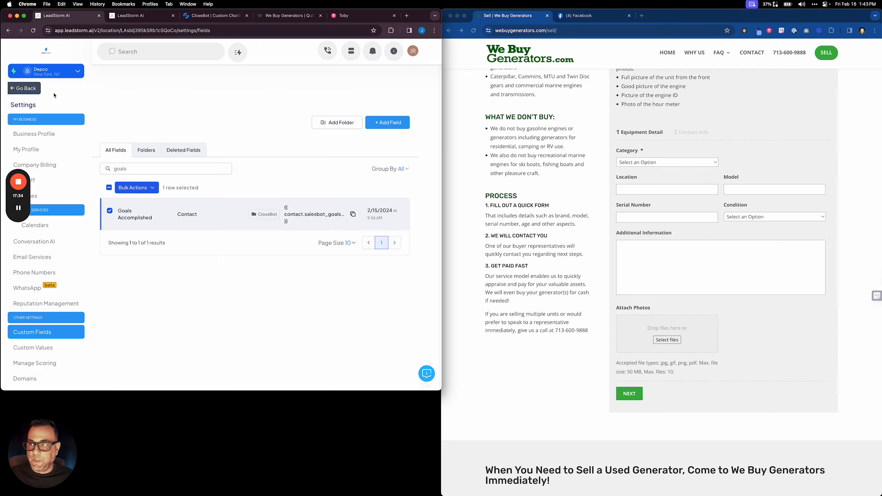
Step: Leave the settings, open the second contact's record, and examine the Goals Accomplished checkboxes in its CloseBot fields
left_click(23, 89)
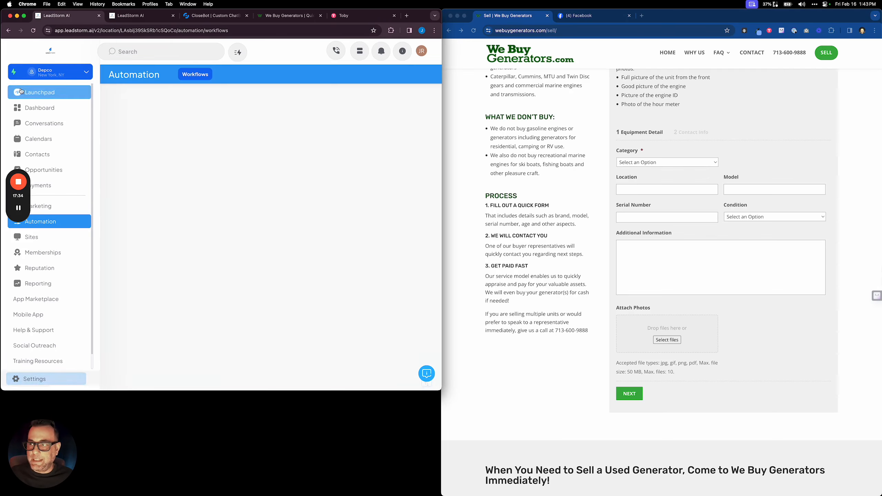
left_click(41, 154)
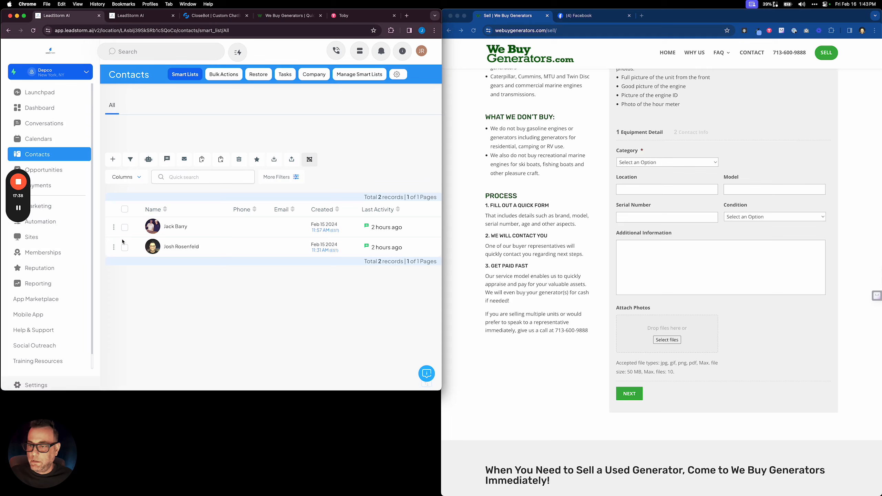
left_click(164, 250)
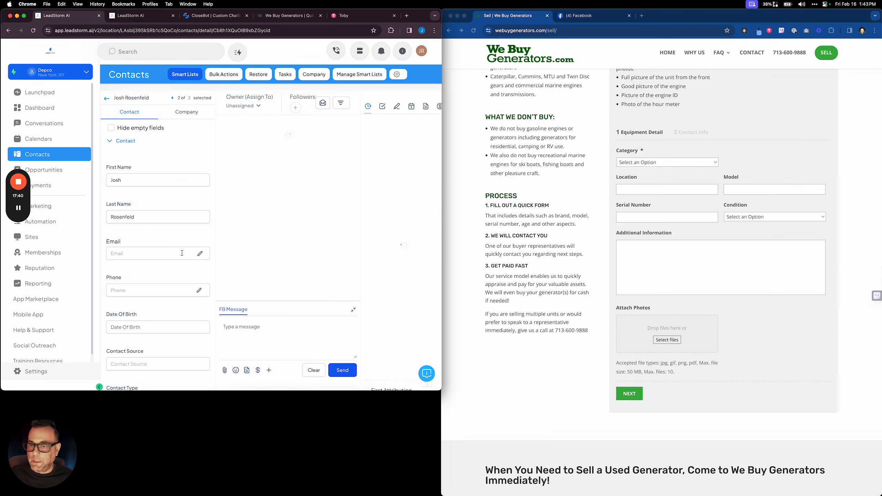
scroll(177, 255, "down", 3)
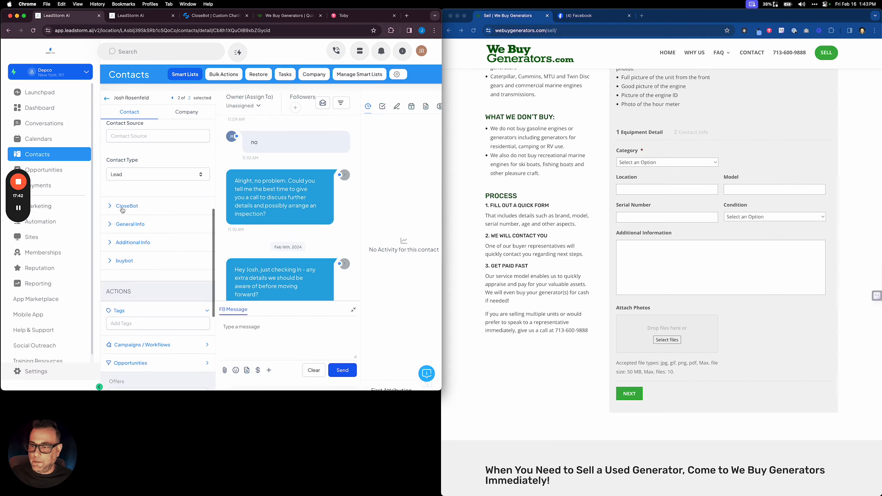
left_click(172, 205)
scroll(168, 273, "down", 3)
scroll(168, 274, "down", 2)
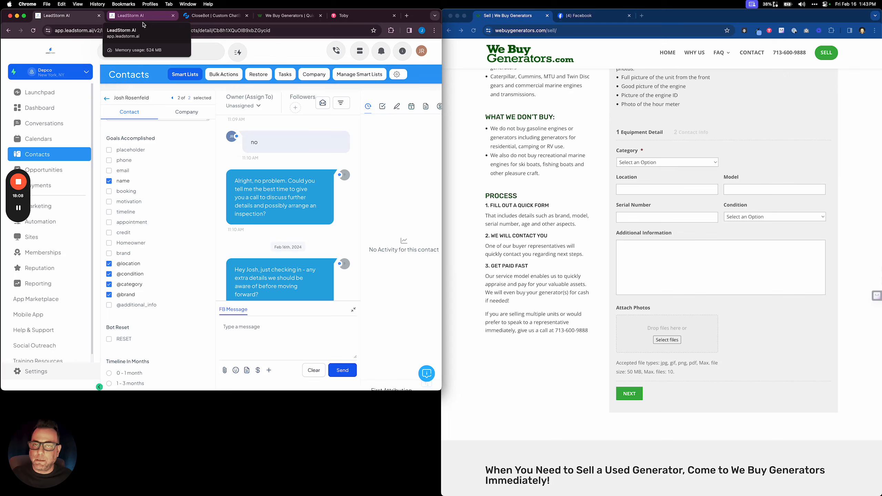
Step: Return to CloseBot's objectives and bring up the We Buy Generators Facebook conversation beside them
left_click(213, 16)
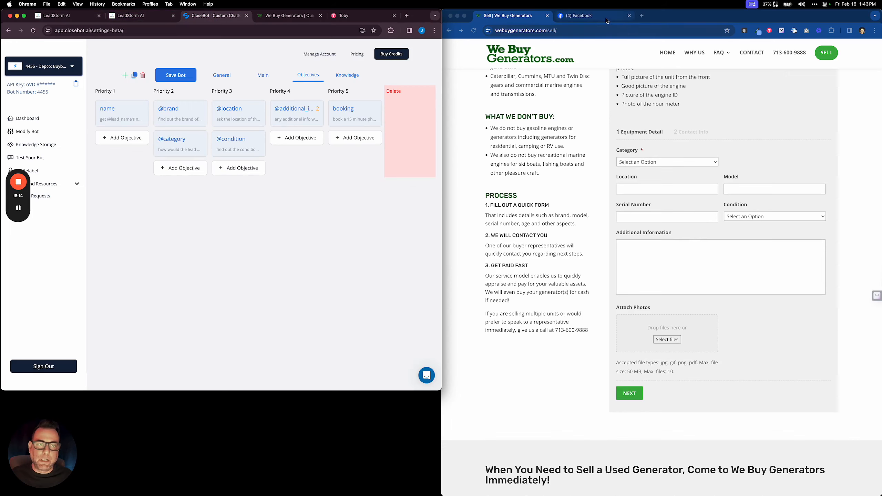
left_click(590, 16)
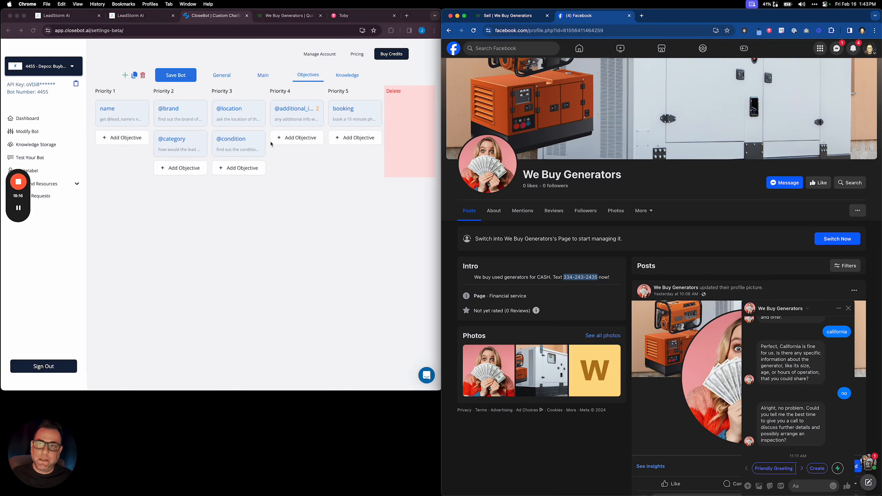